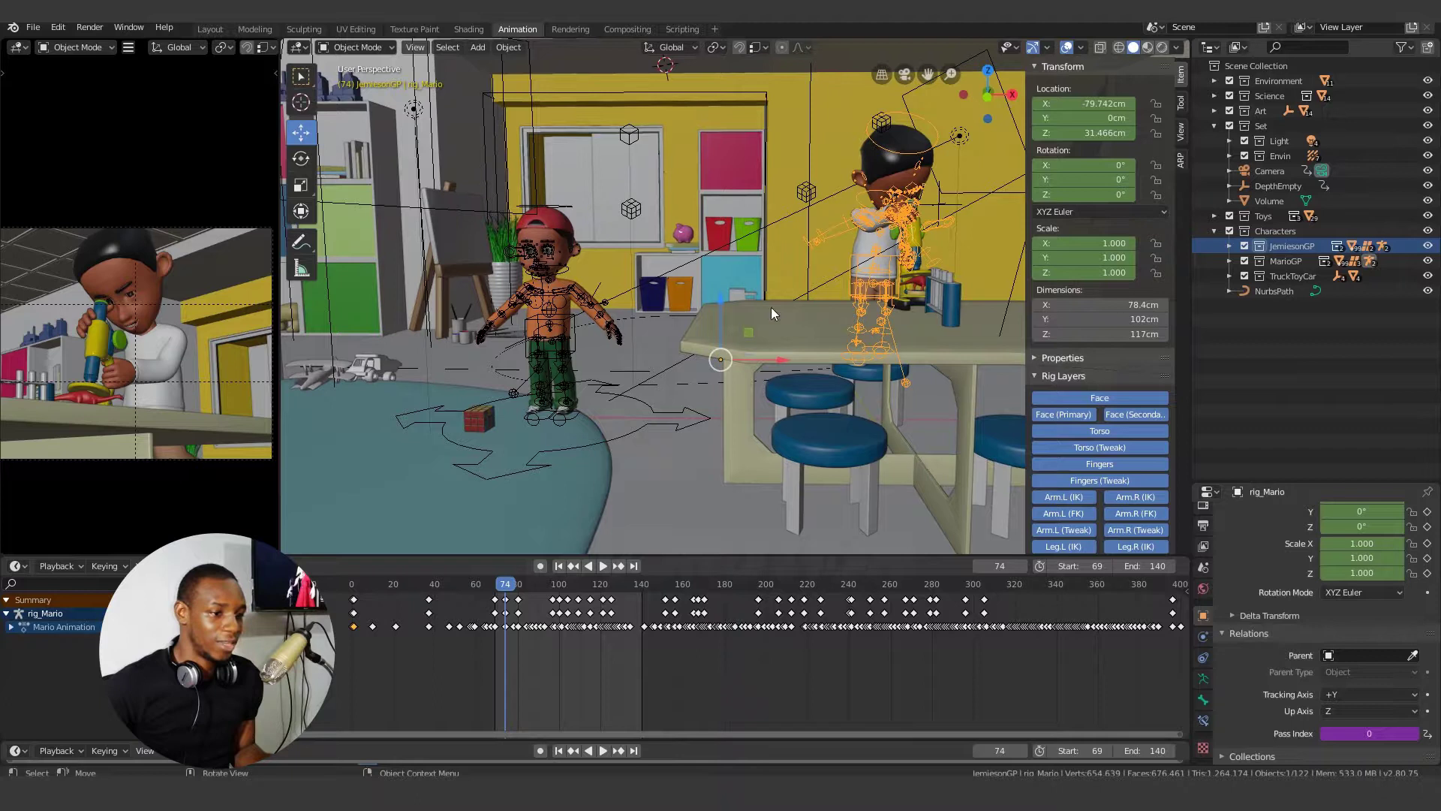
# Step: Put rig_Jemieson into Pose Mode, then nudge its torso bone and reset it
pyautogui.moveTo(781, 314); pyautogui.dragTo(791, 313, button='middle')
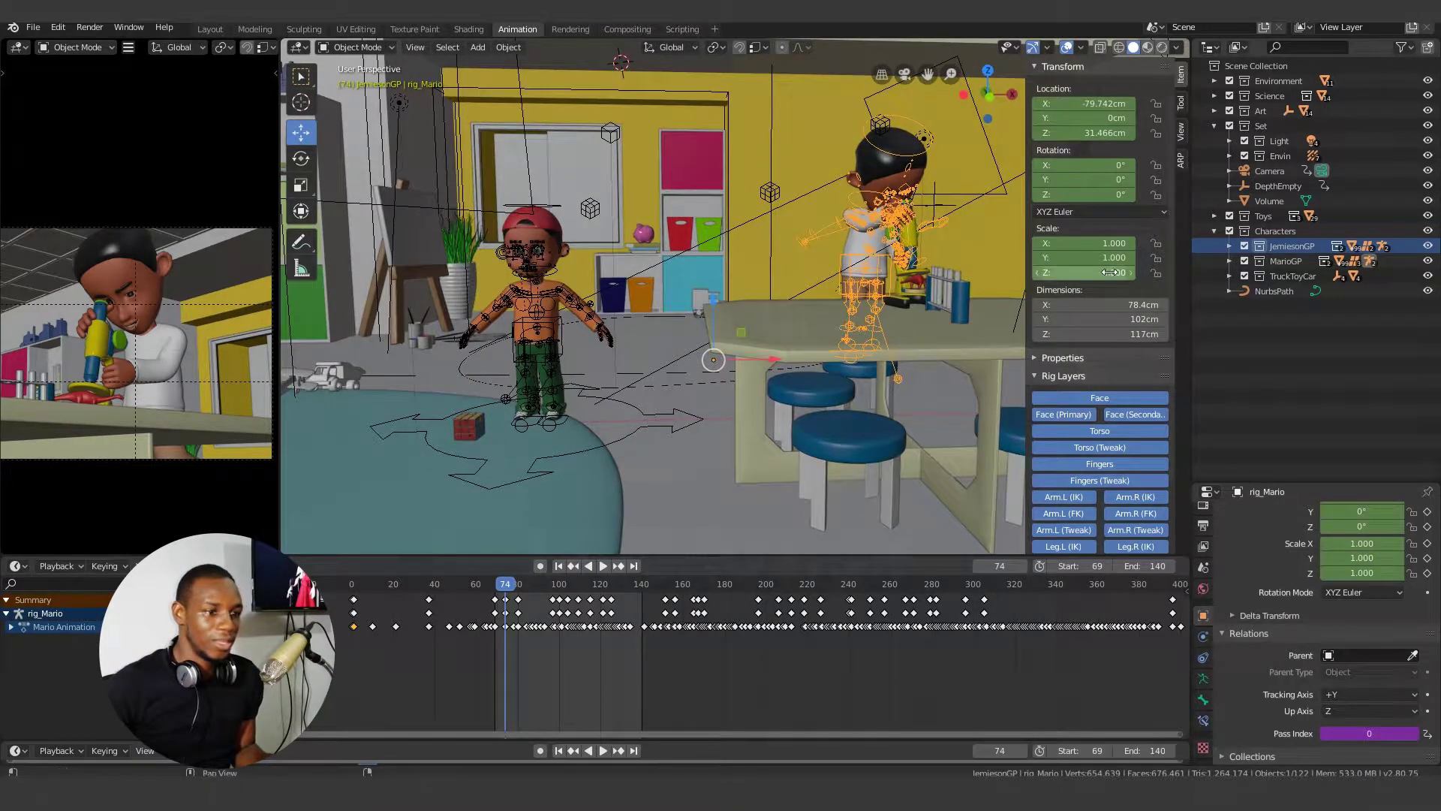
pyautogui.click(555, 322)
pyautogui.hotkey('ctrl', 'Tab')
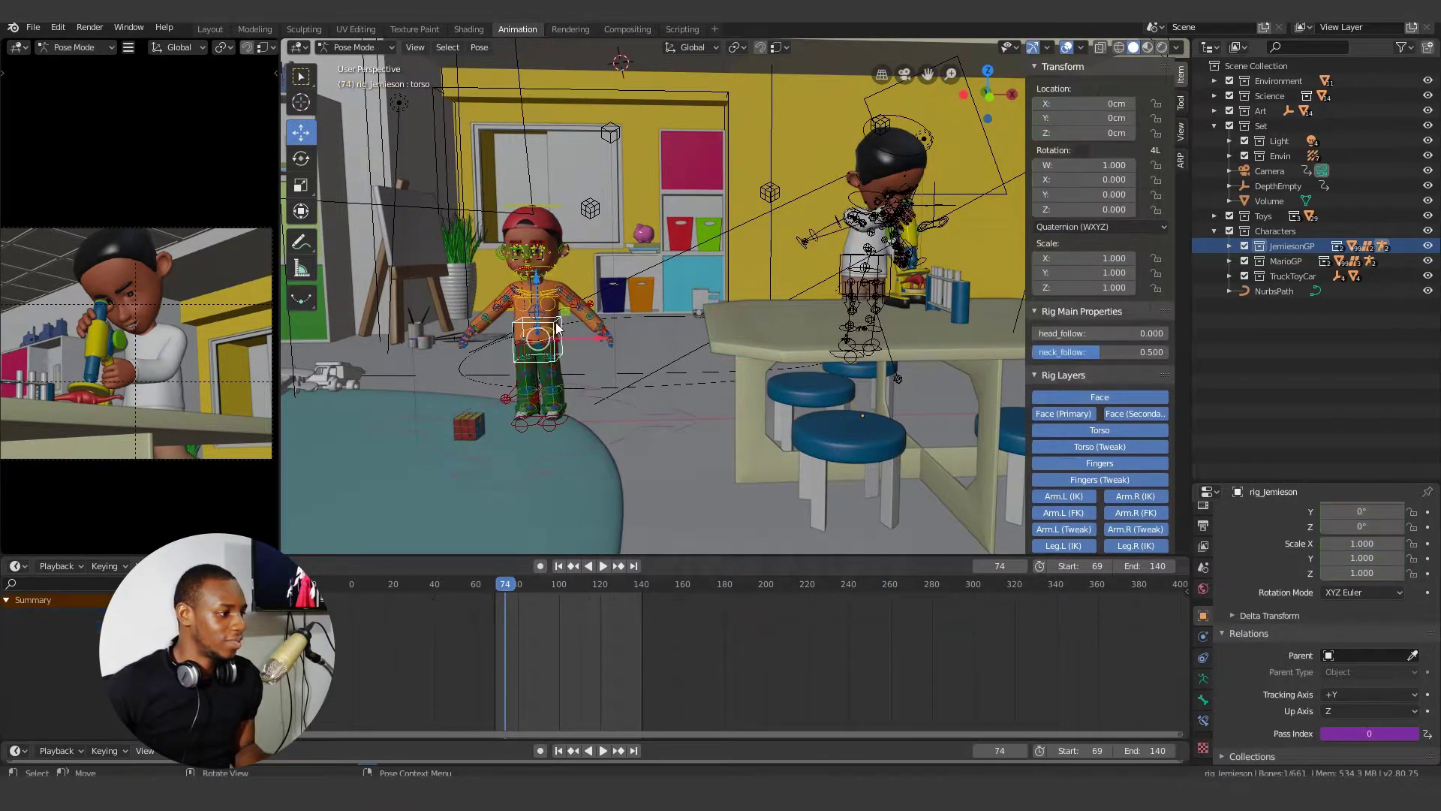
pyautogui.moveTo(555, 322); pyautogui.dragTo(562, 326)
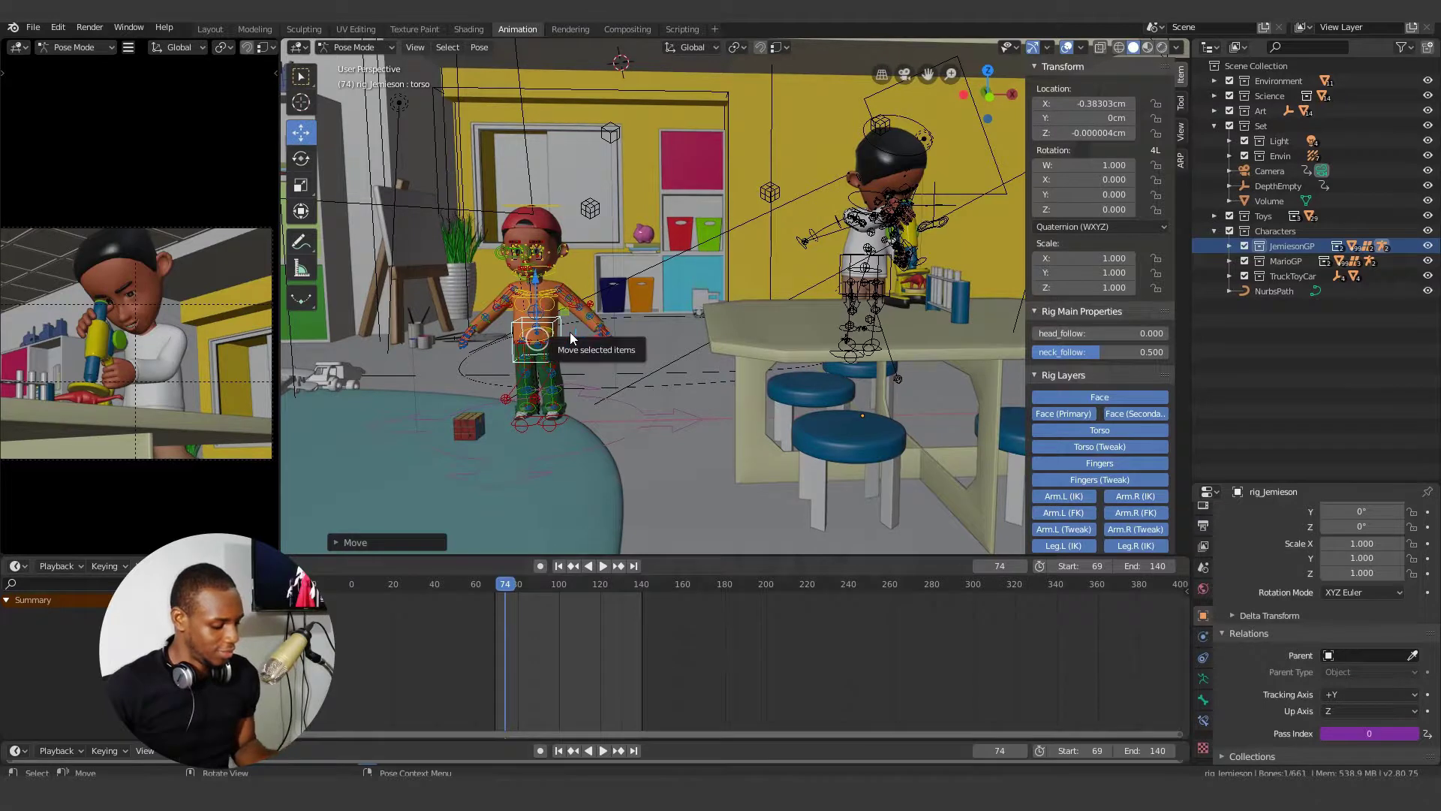
pyautogui.hotkey('alt', 'g')
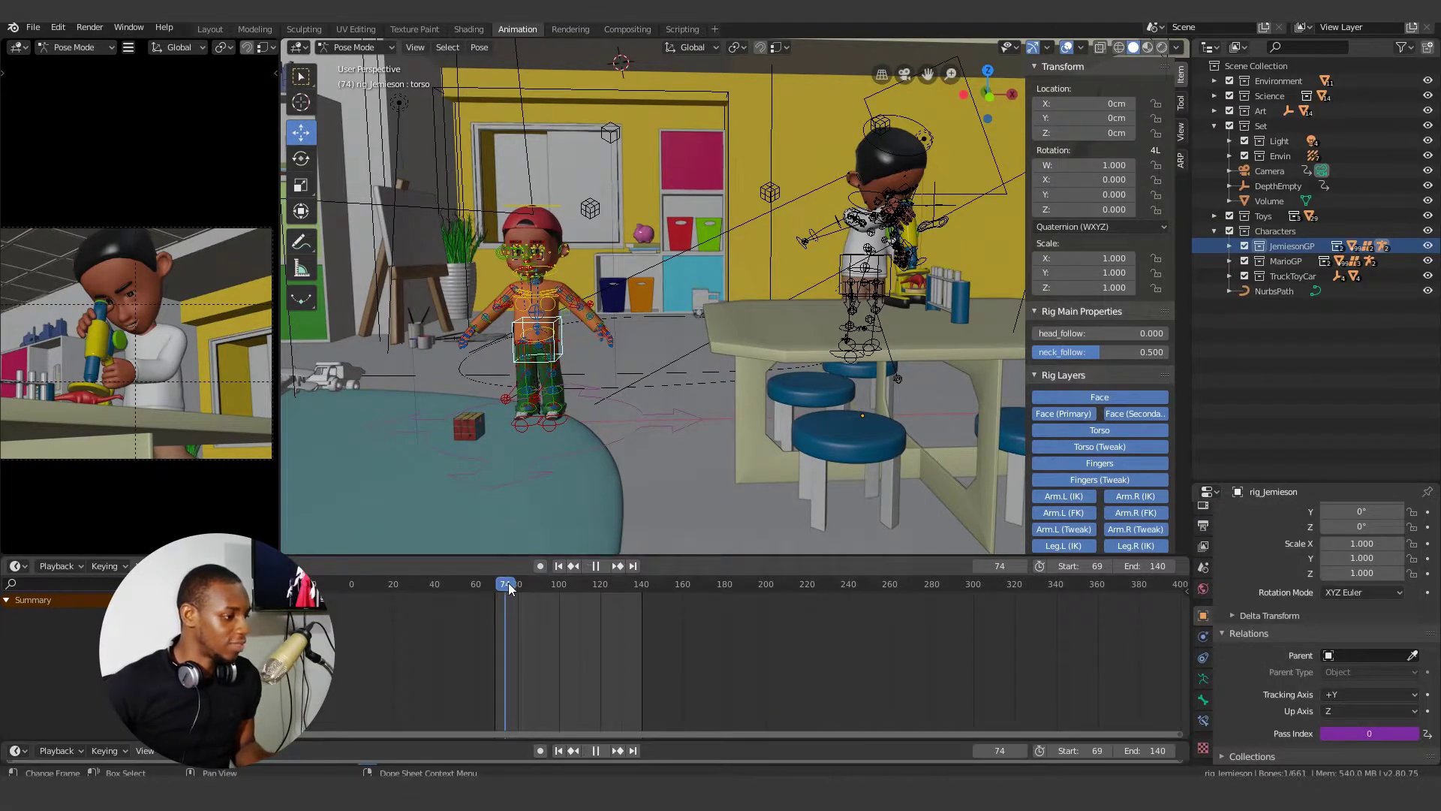
# Step: Play and stop playback to confirm Jemieson has no animation, then hide JemiesonGP
pyautogui.click(602, 566)
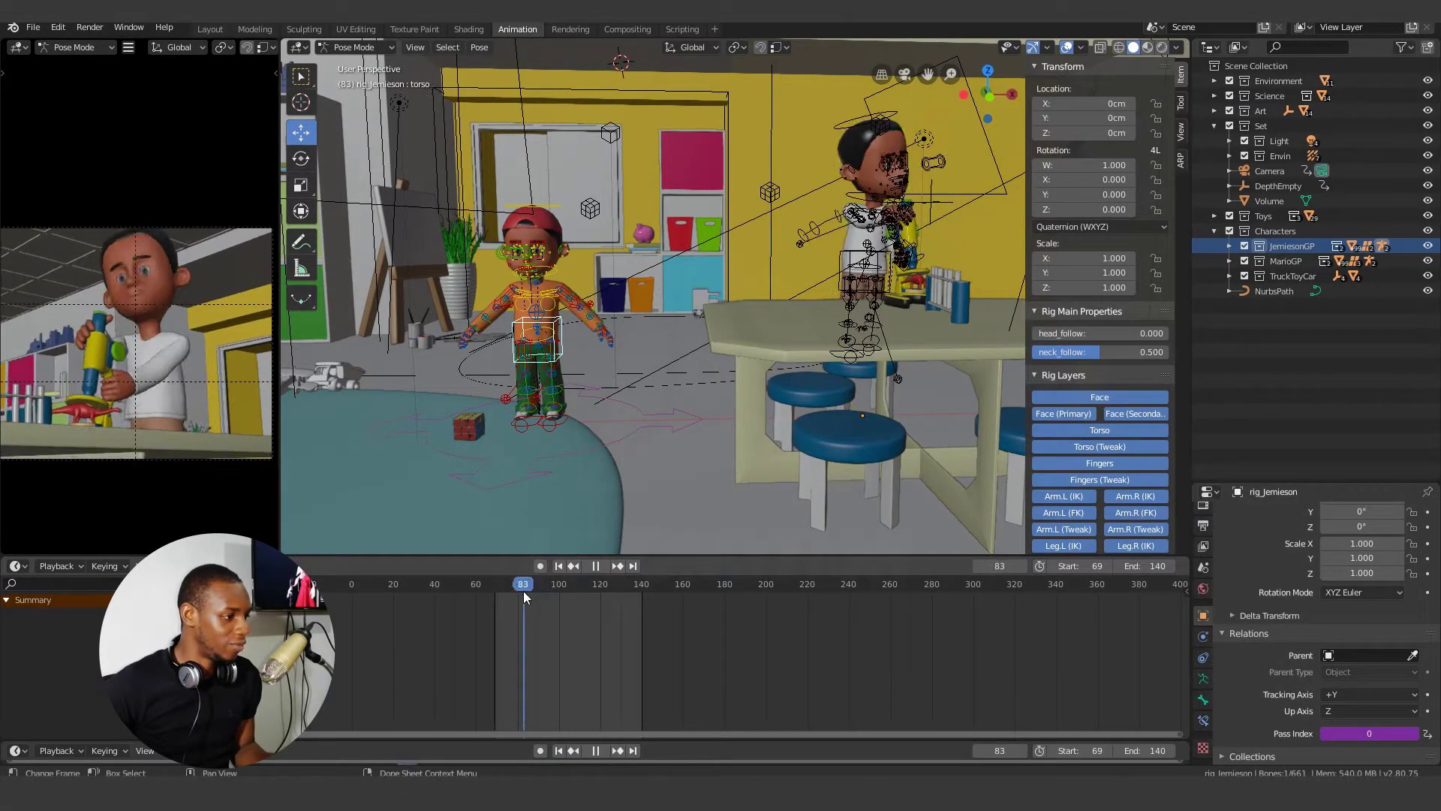
pyautogui.press('space')
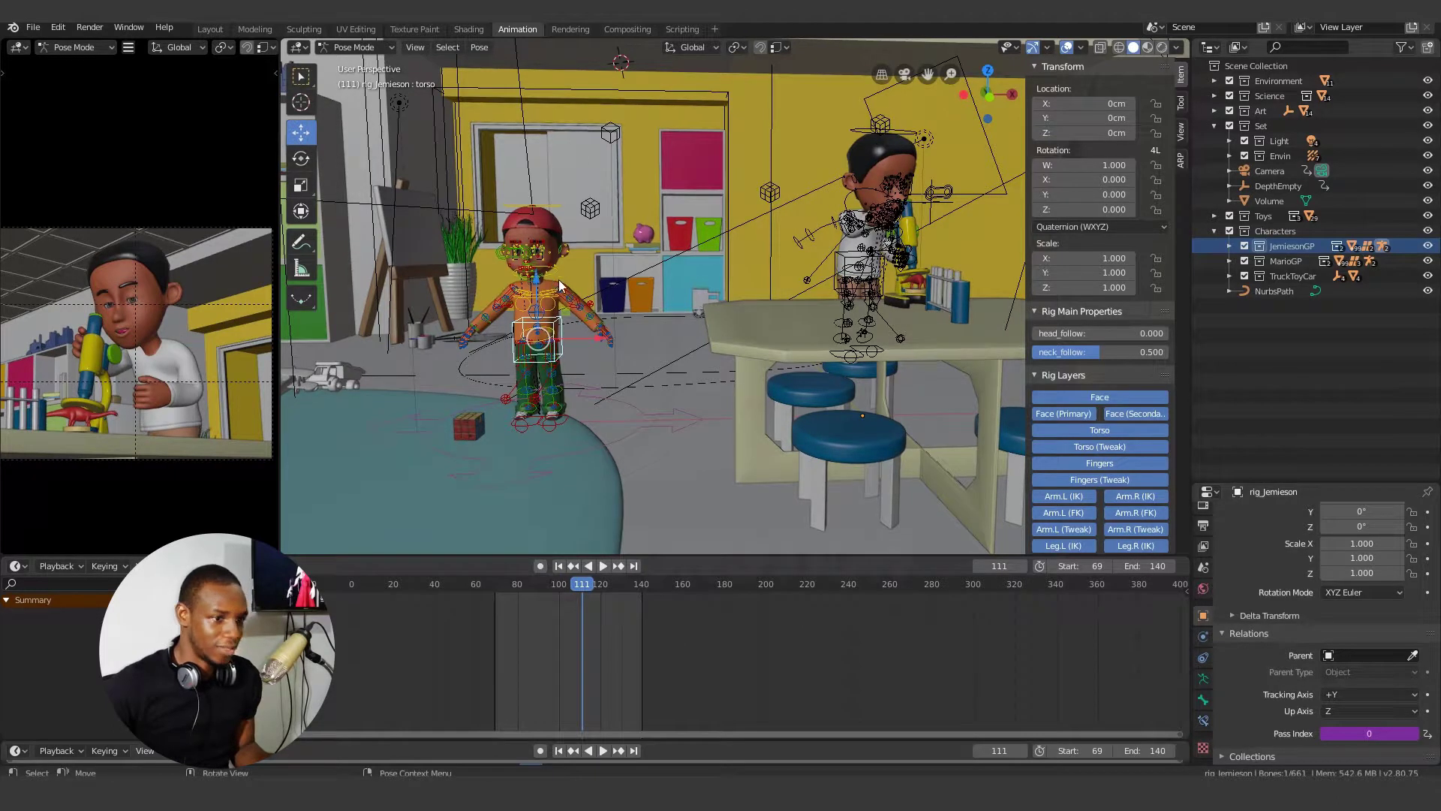
pyautogui.click(1430, 250)
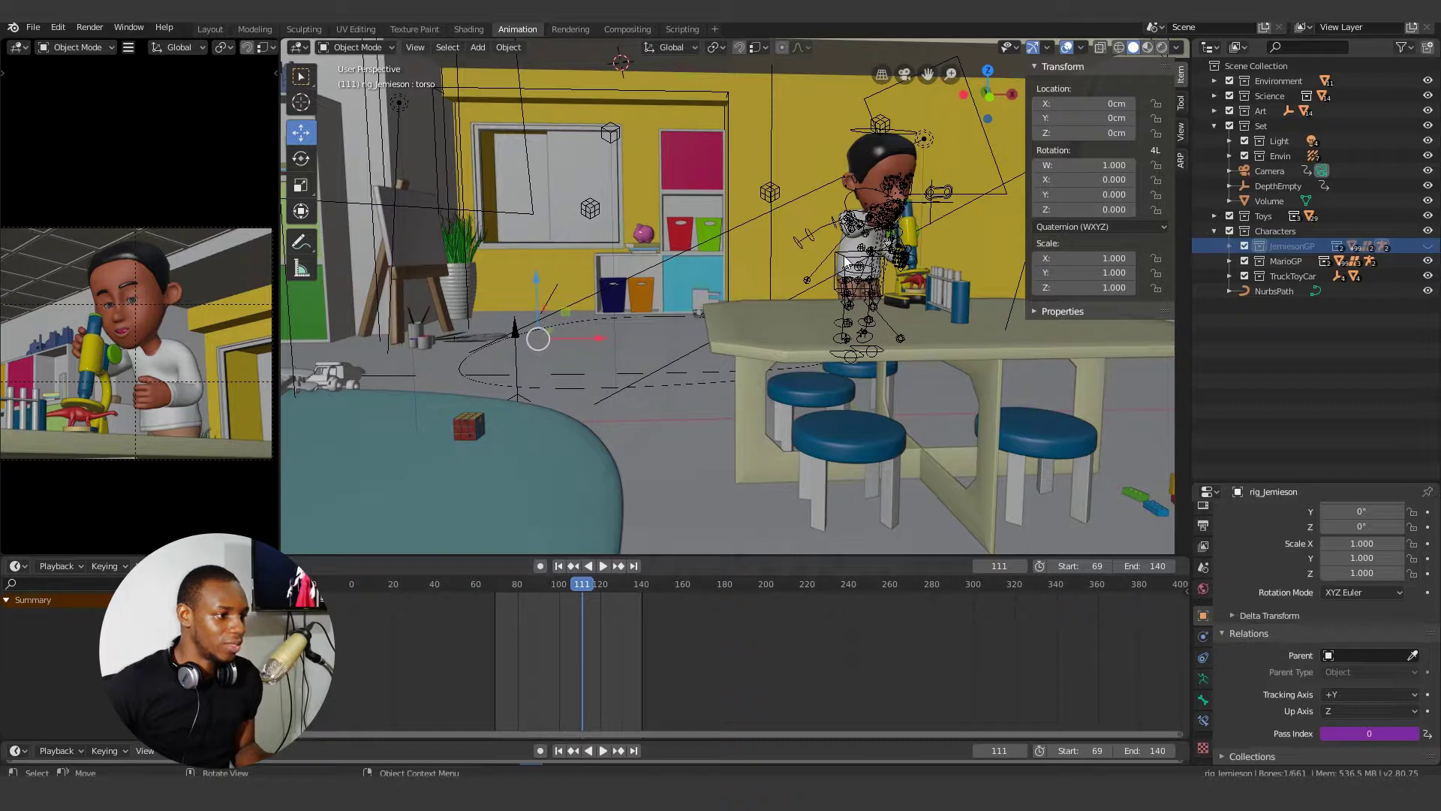
# Step: Put rig_Mario into Pose Mode and play its animation from frame 74, stopping at 116
pyautogui.click(873, 250)
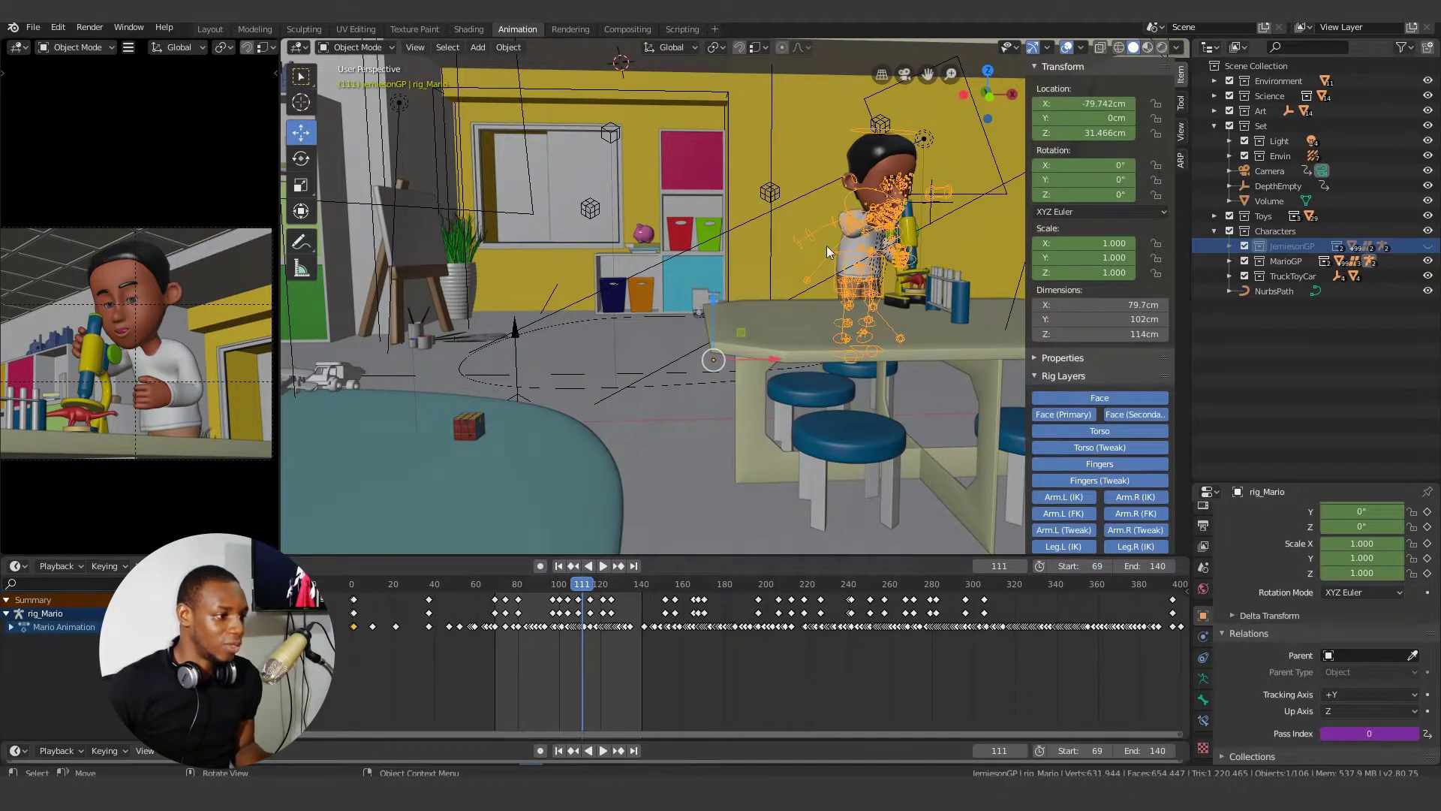
pyautogui.click(357, 47)
pyautogui.click(360, 95)
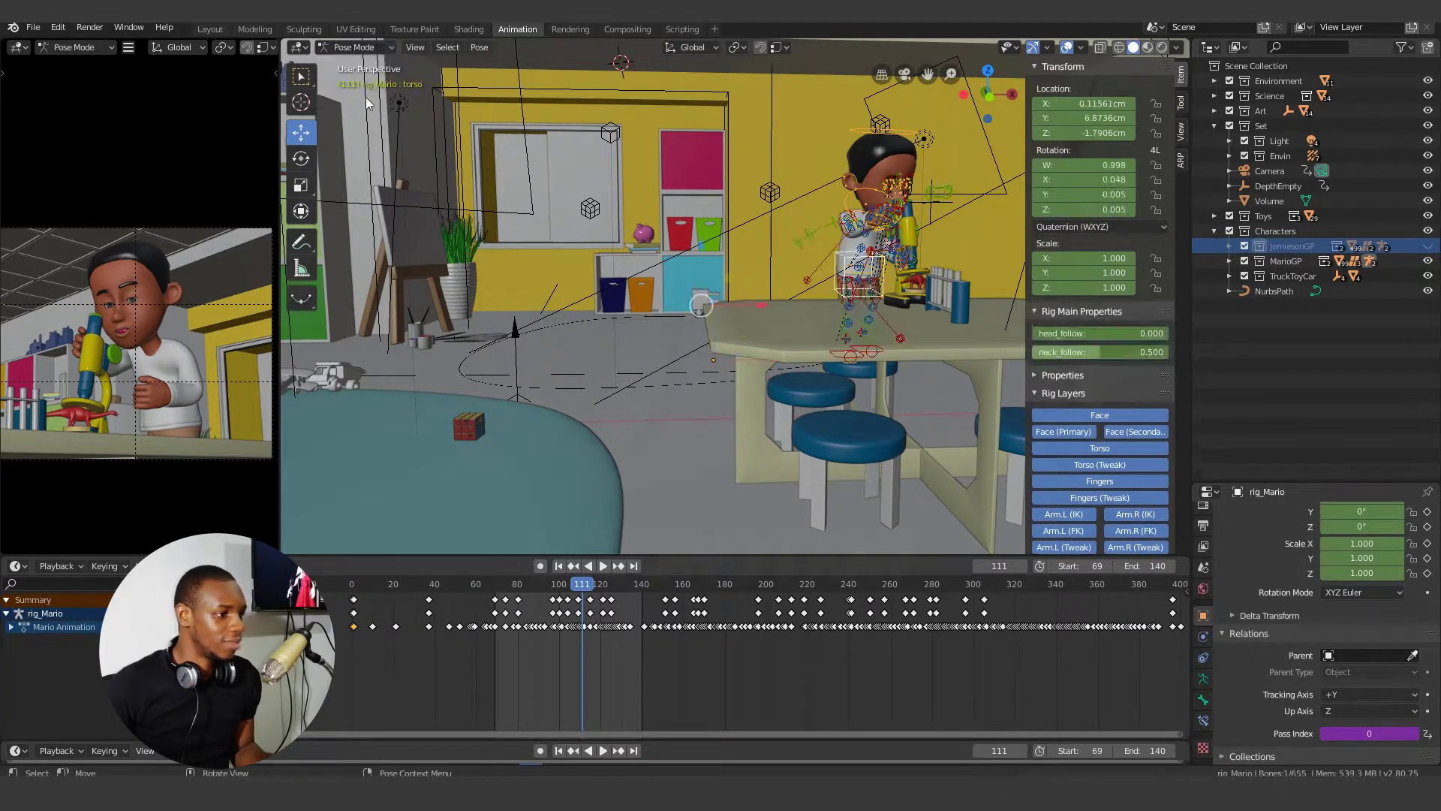
pyautogui.click(507, 590)
pyautogui.press('space')
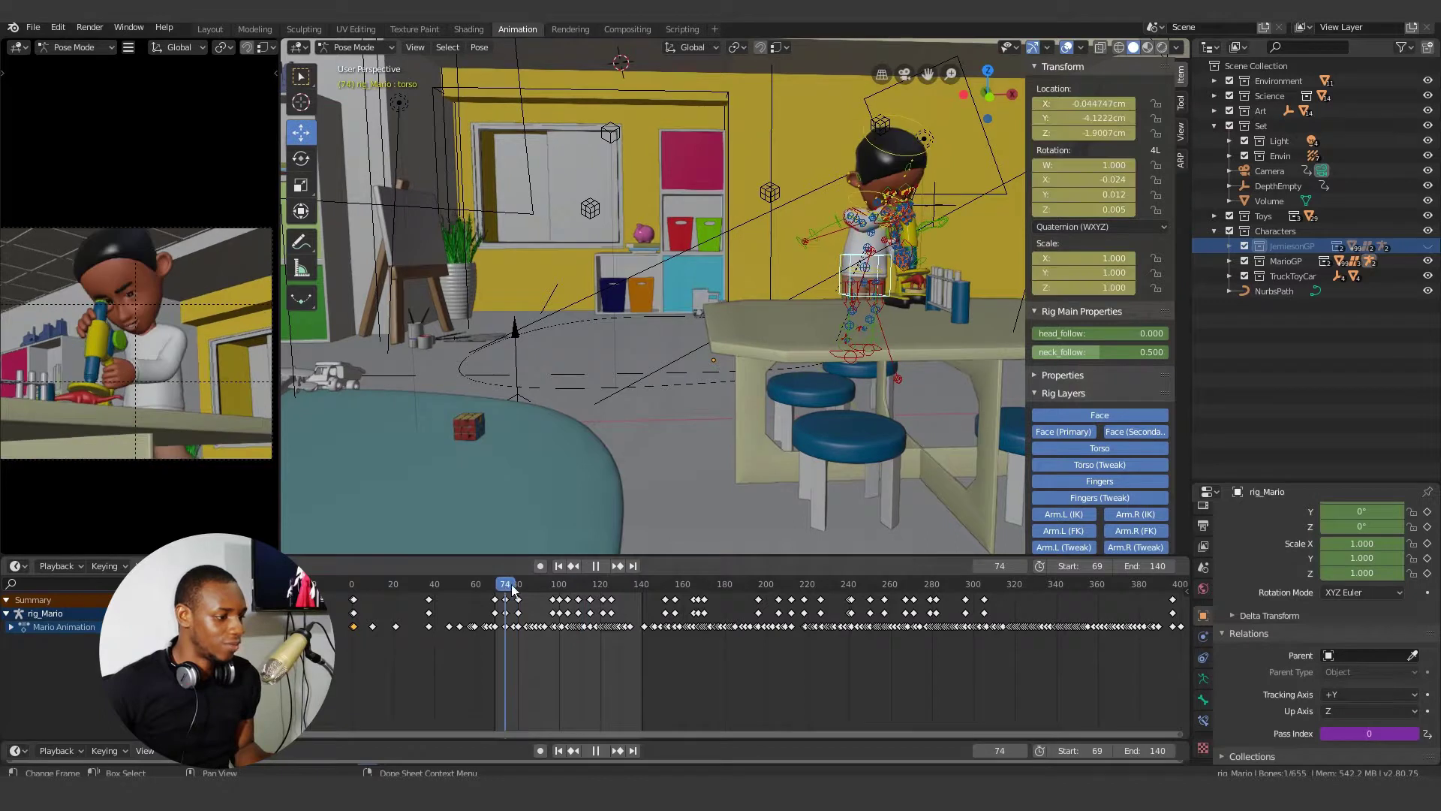
pyautogui.press('space')
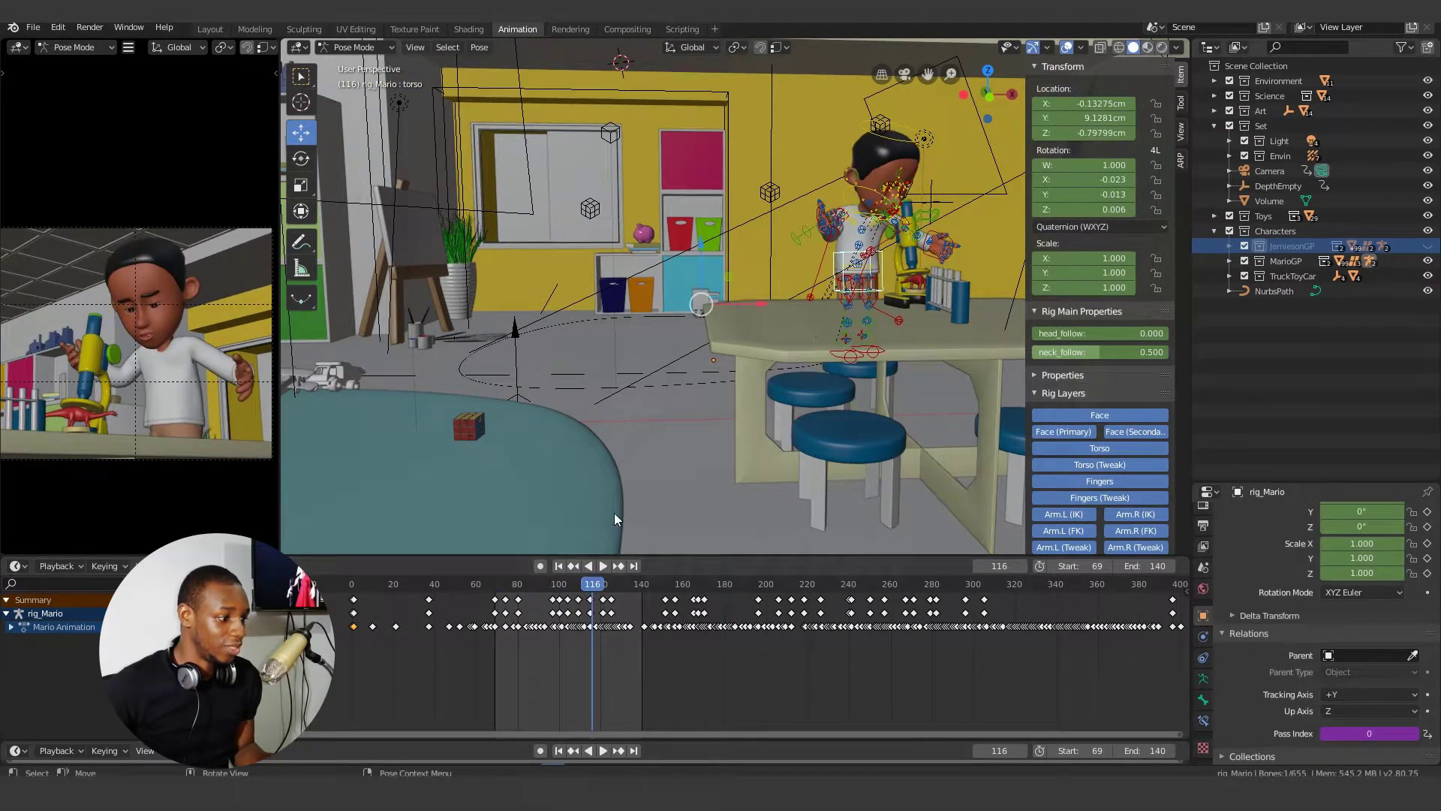
# Step: Replay Mario's animation from start frame 69, stopping at frame 130
pyautogui.press('space')
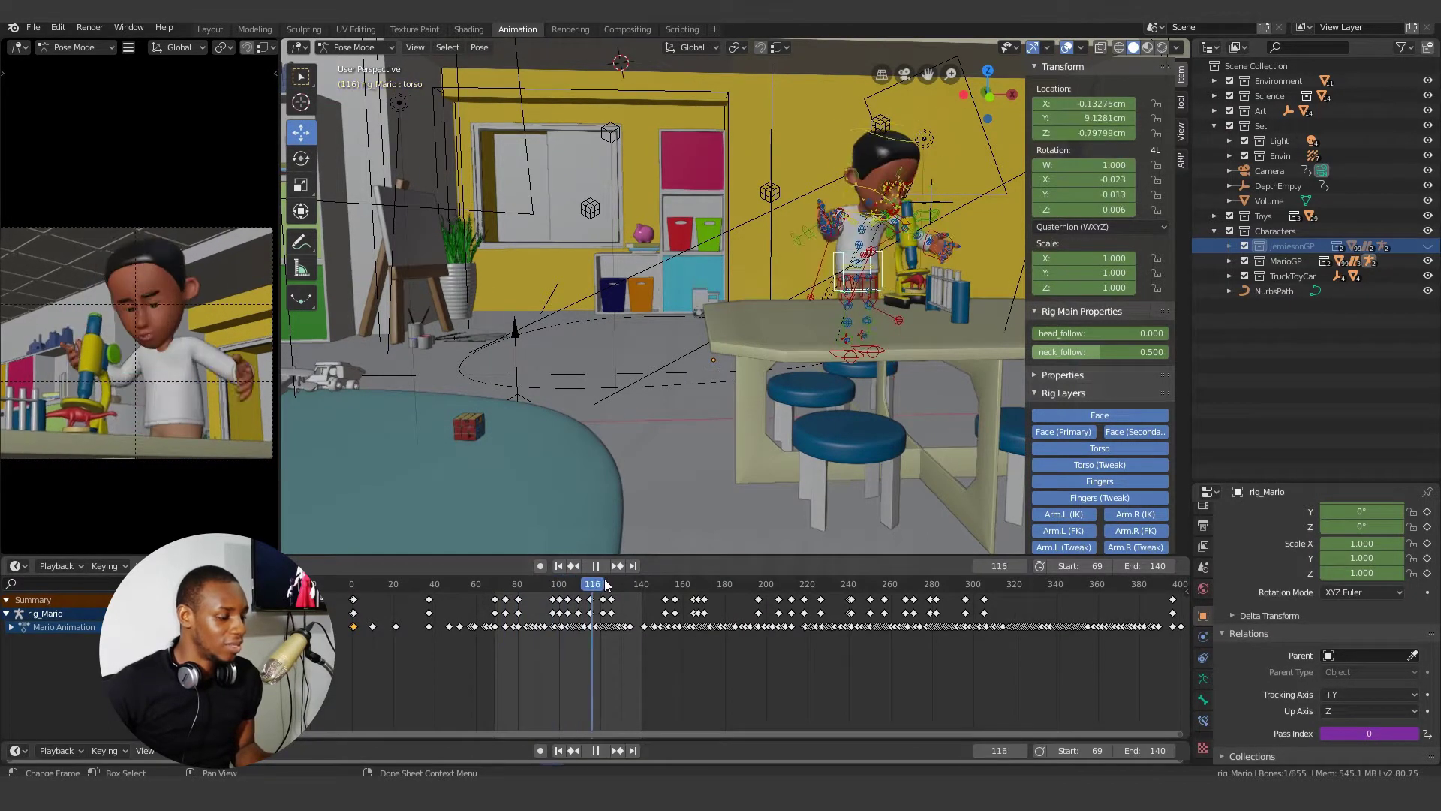
pyautogui.press('space')
pyautogui.hotkey('shift', 'Left')
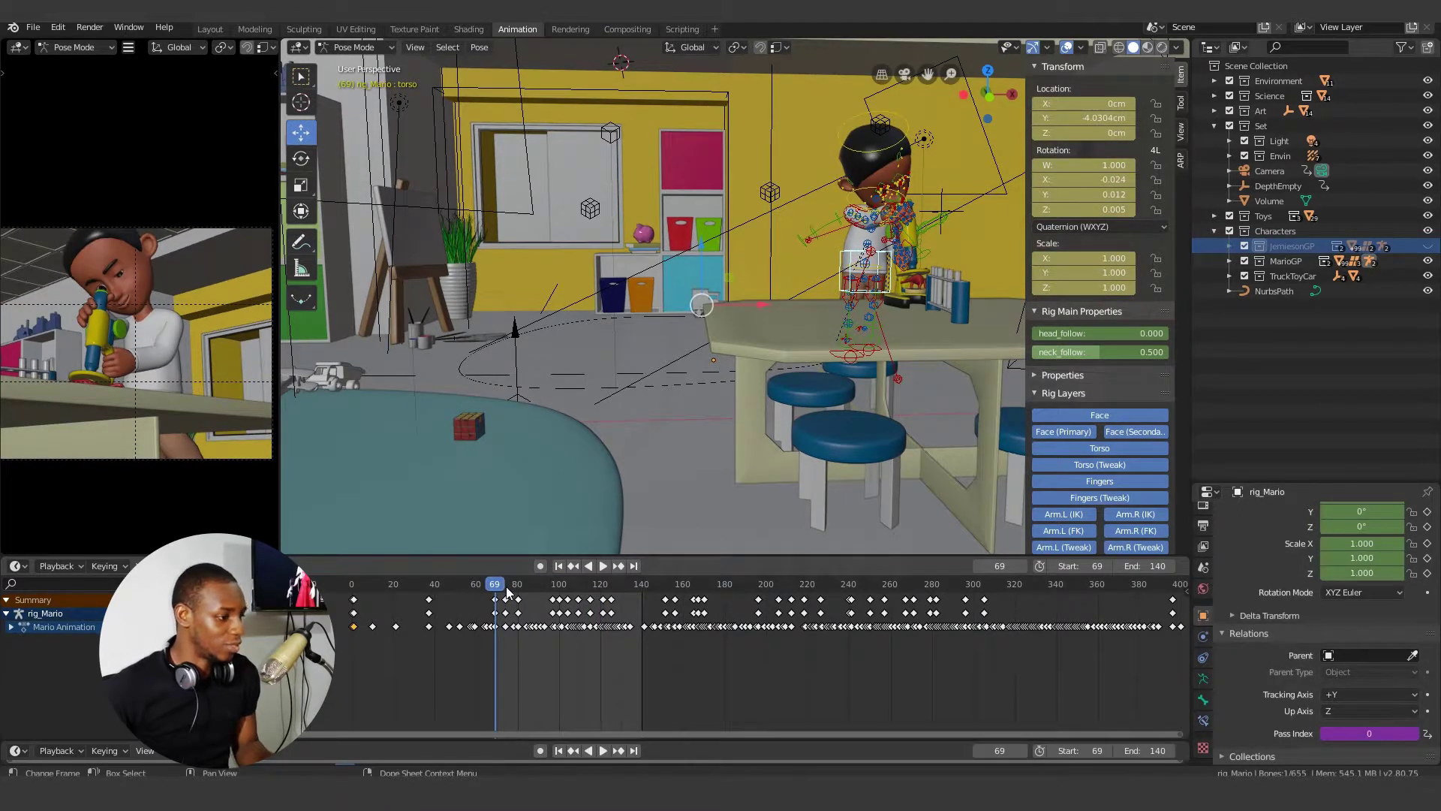
pyautogui.press('space')
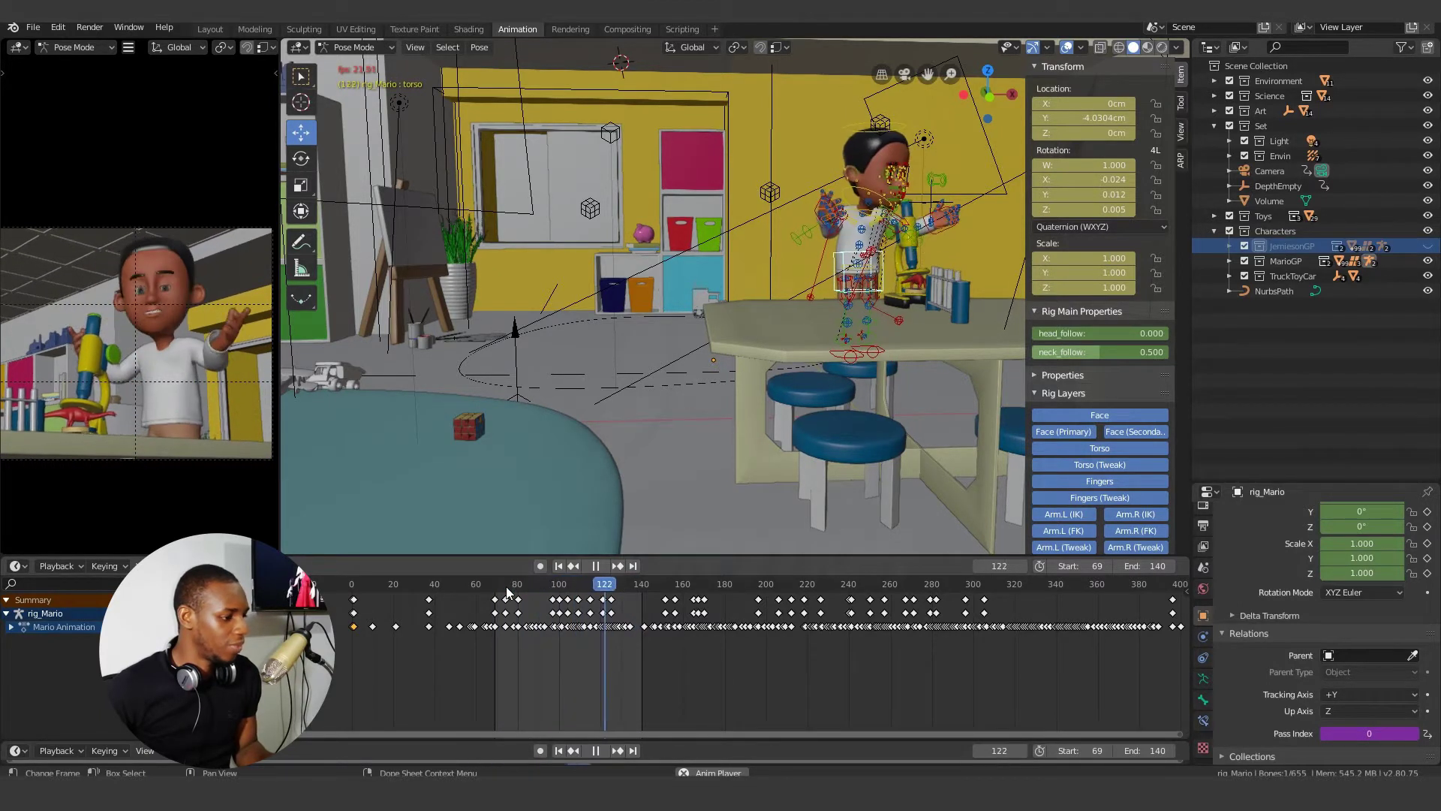
pyautogui.press('space')
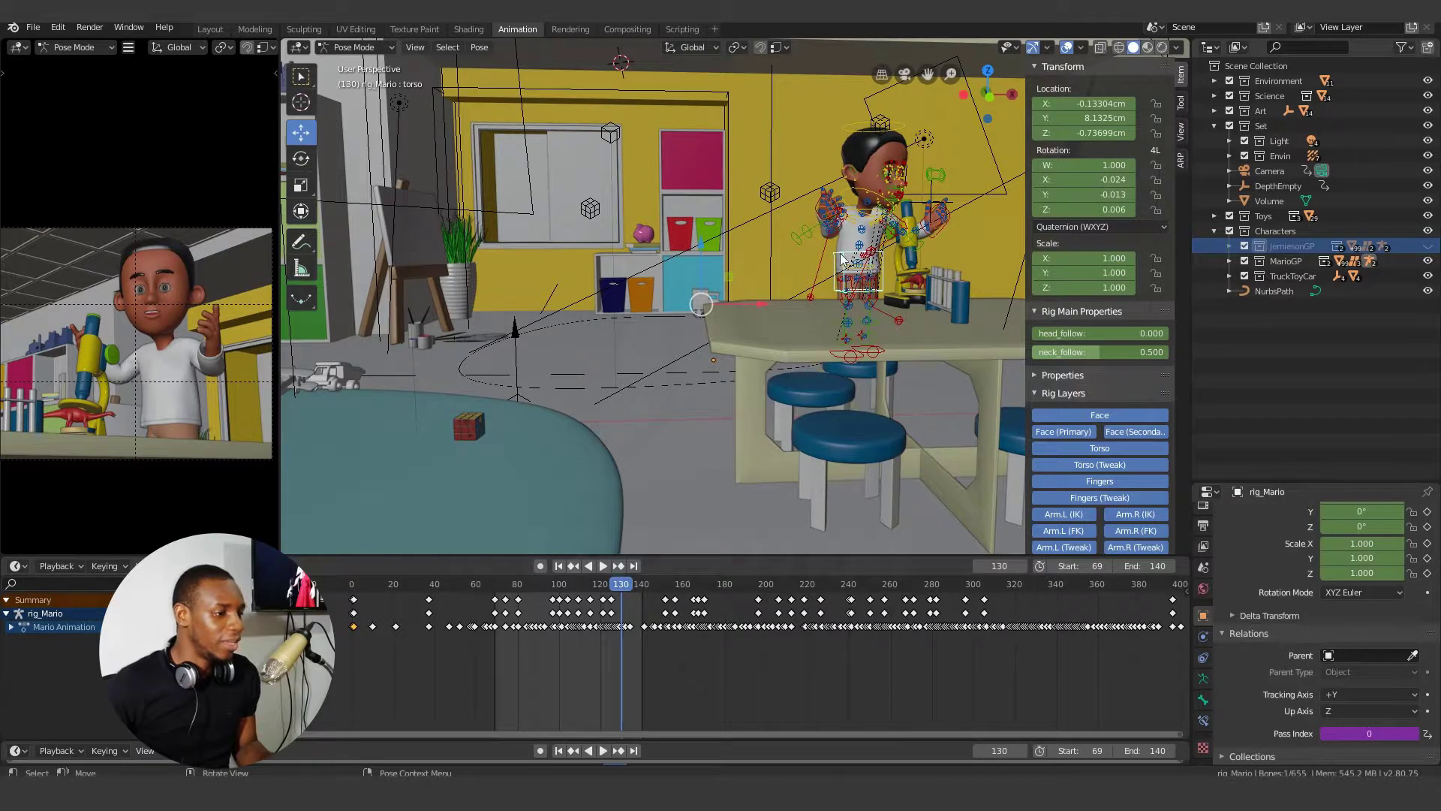
# Step: Unhide JemiesonGP and orbit the view to see both characters at the table
pyautogui.moveTo(889, 254); pyautogui.dragTo(905, 225, button='middle')
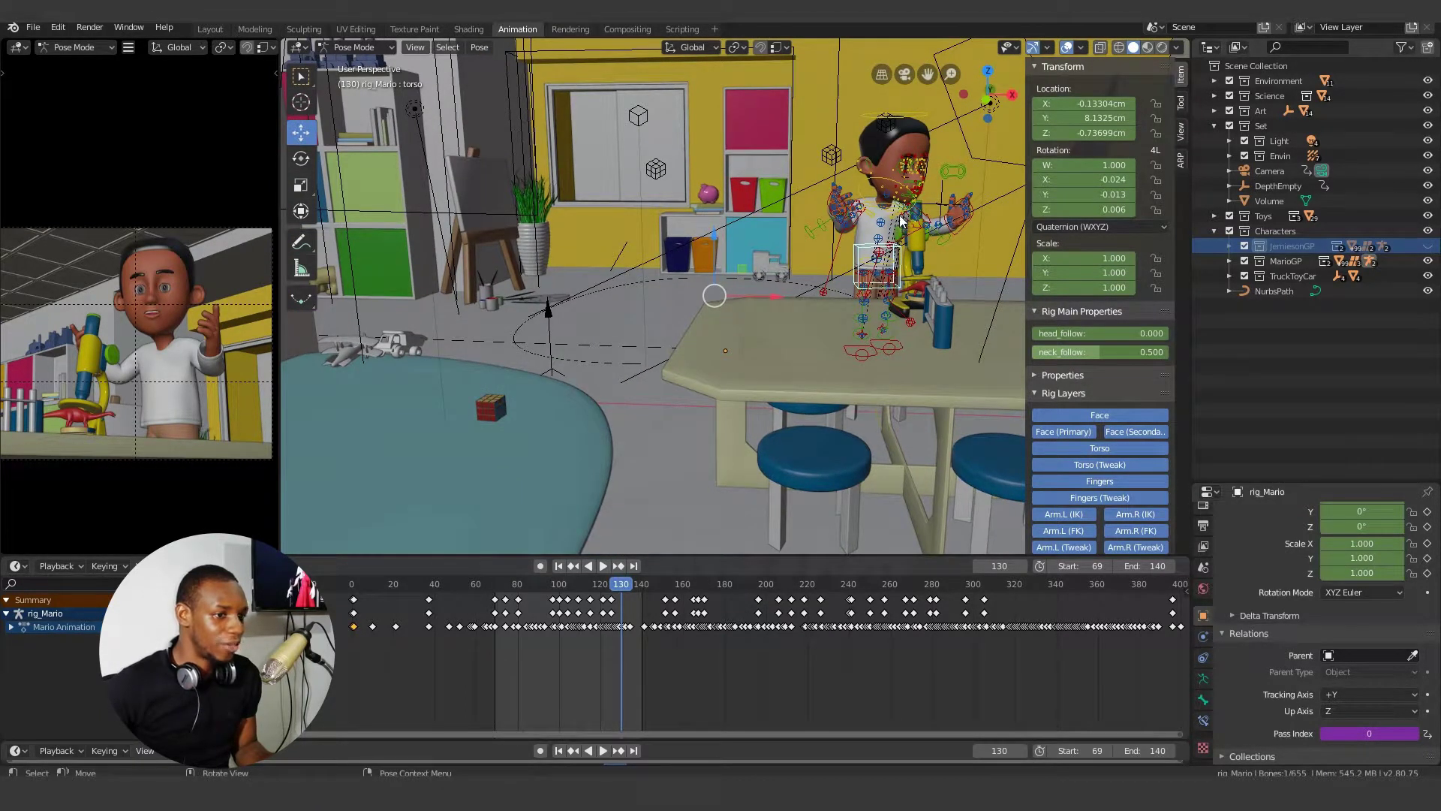
pyautogui.click(1426, 246)
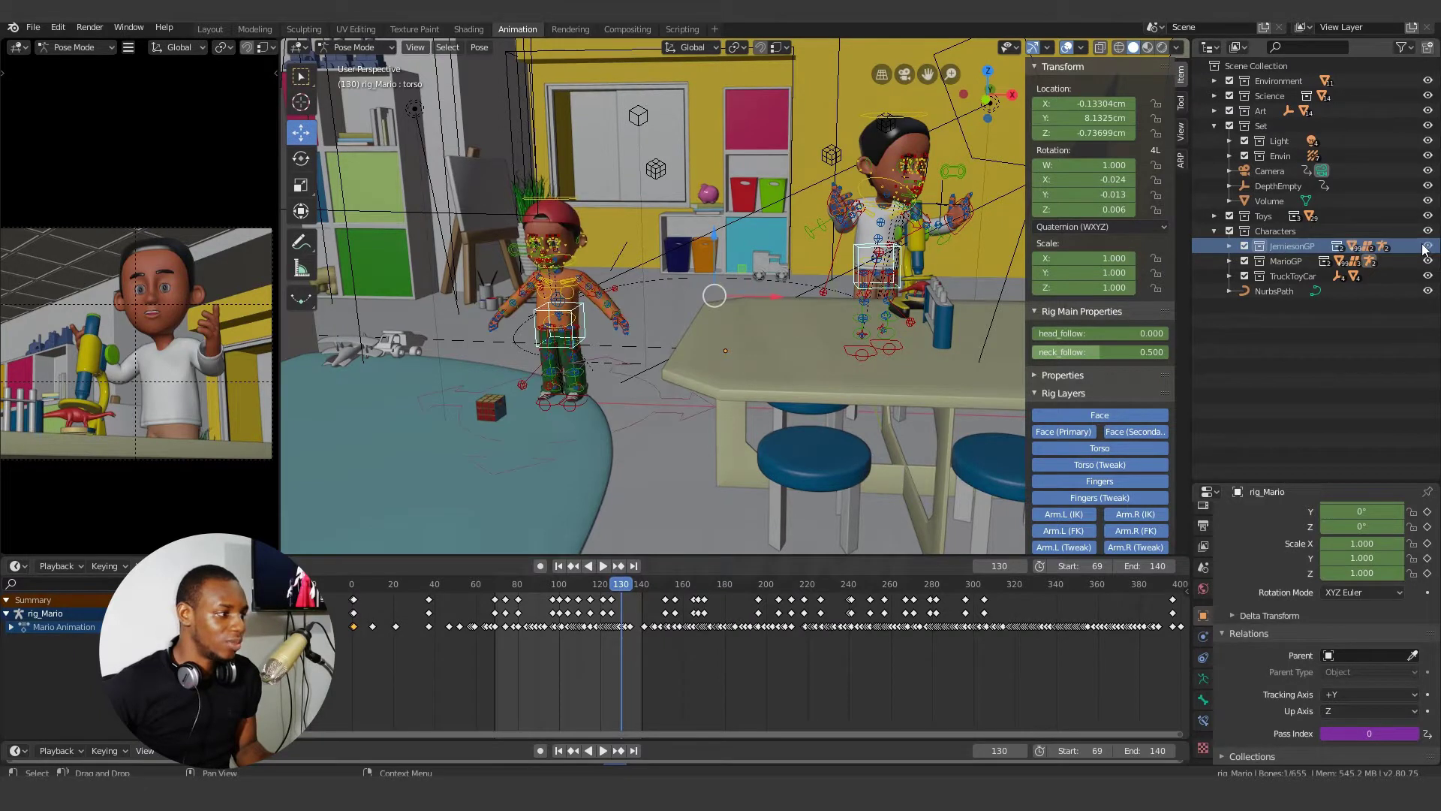
pyautogui.moveTo(961, 268); pyautogui.dragTo(903, 259, button='middle')
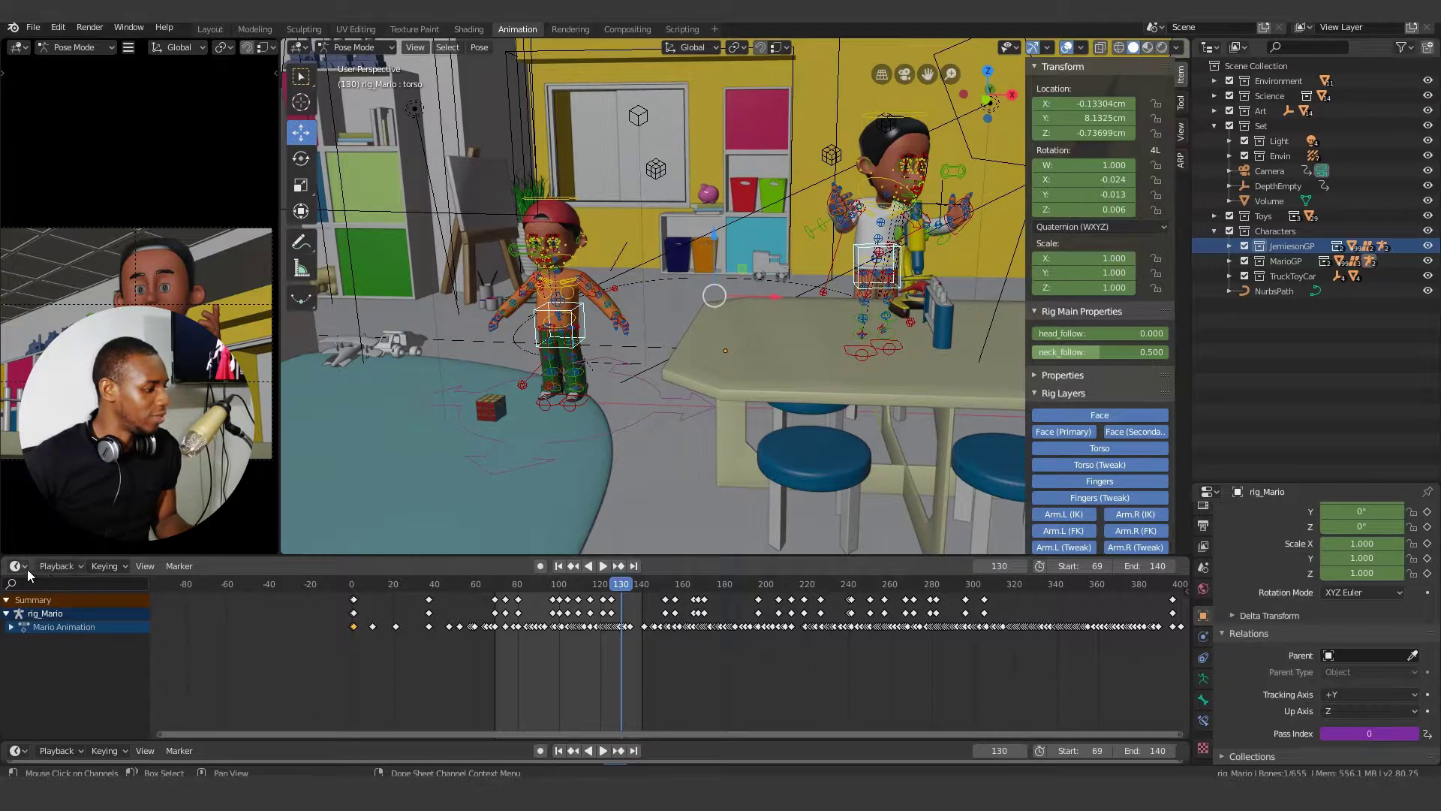
pyautogui.click(19, 566)
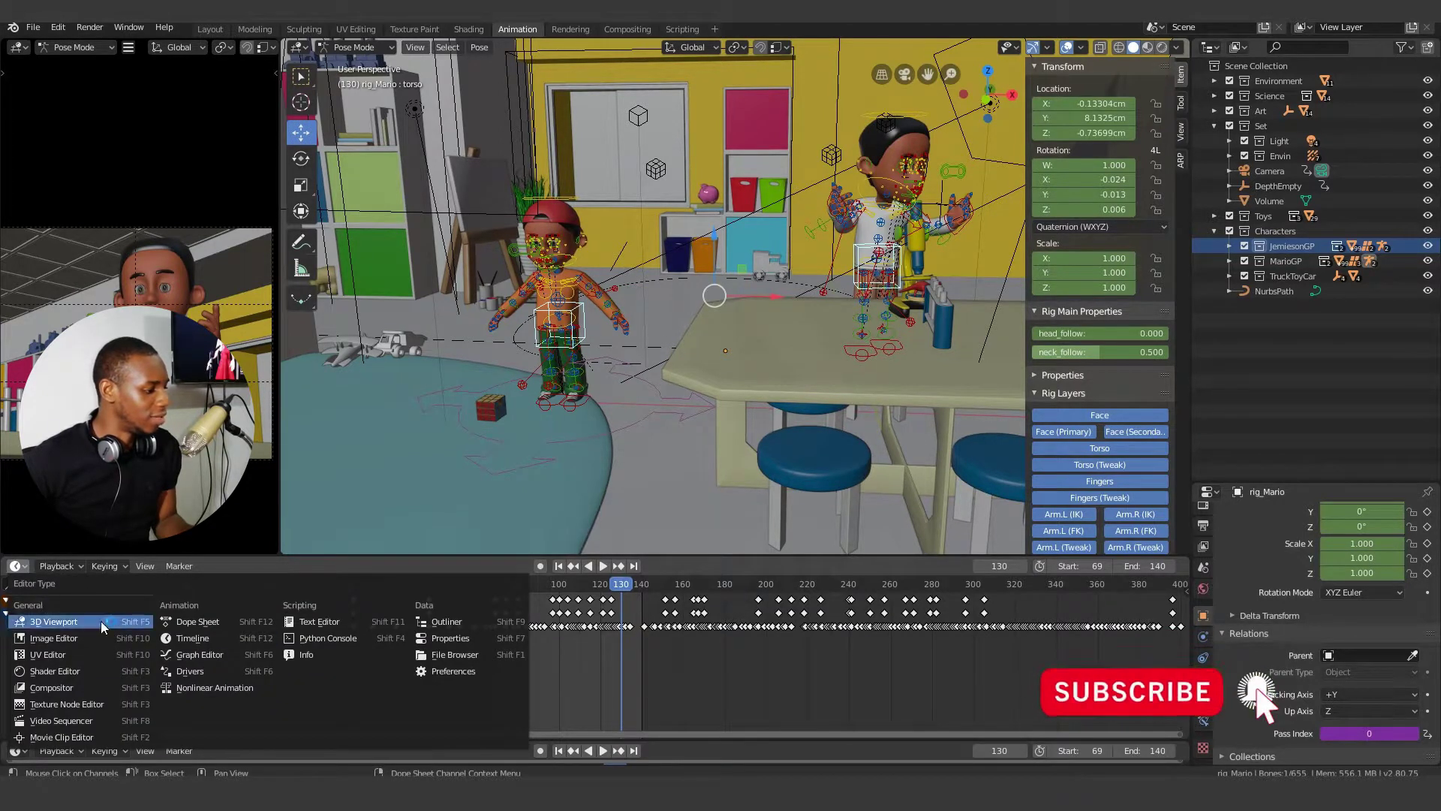
pyautogui.click(193, 638)
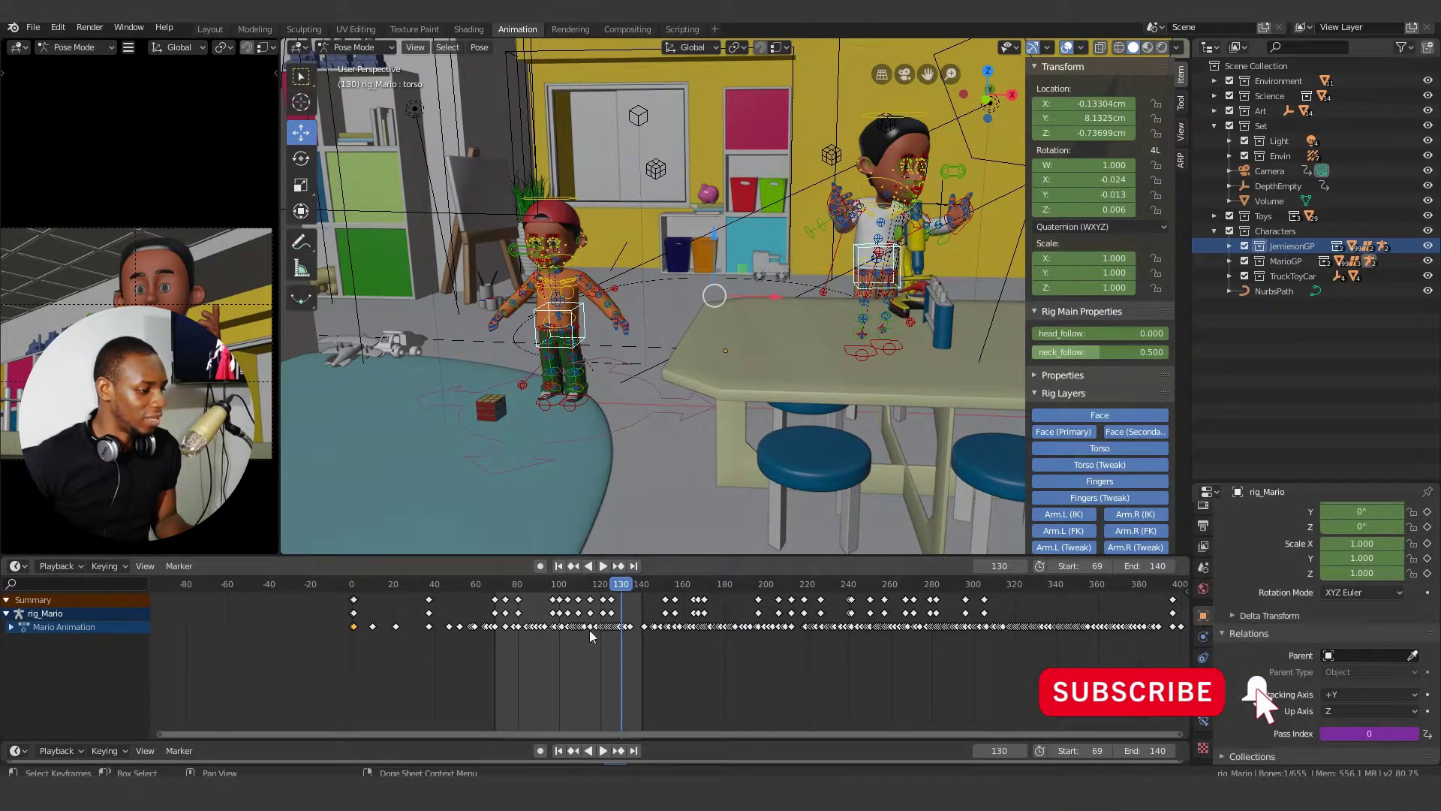
pyautogui.click(28, 570)
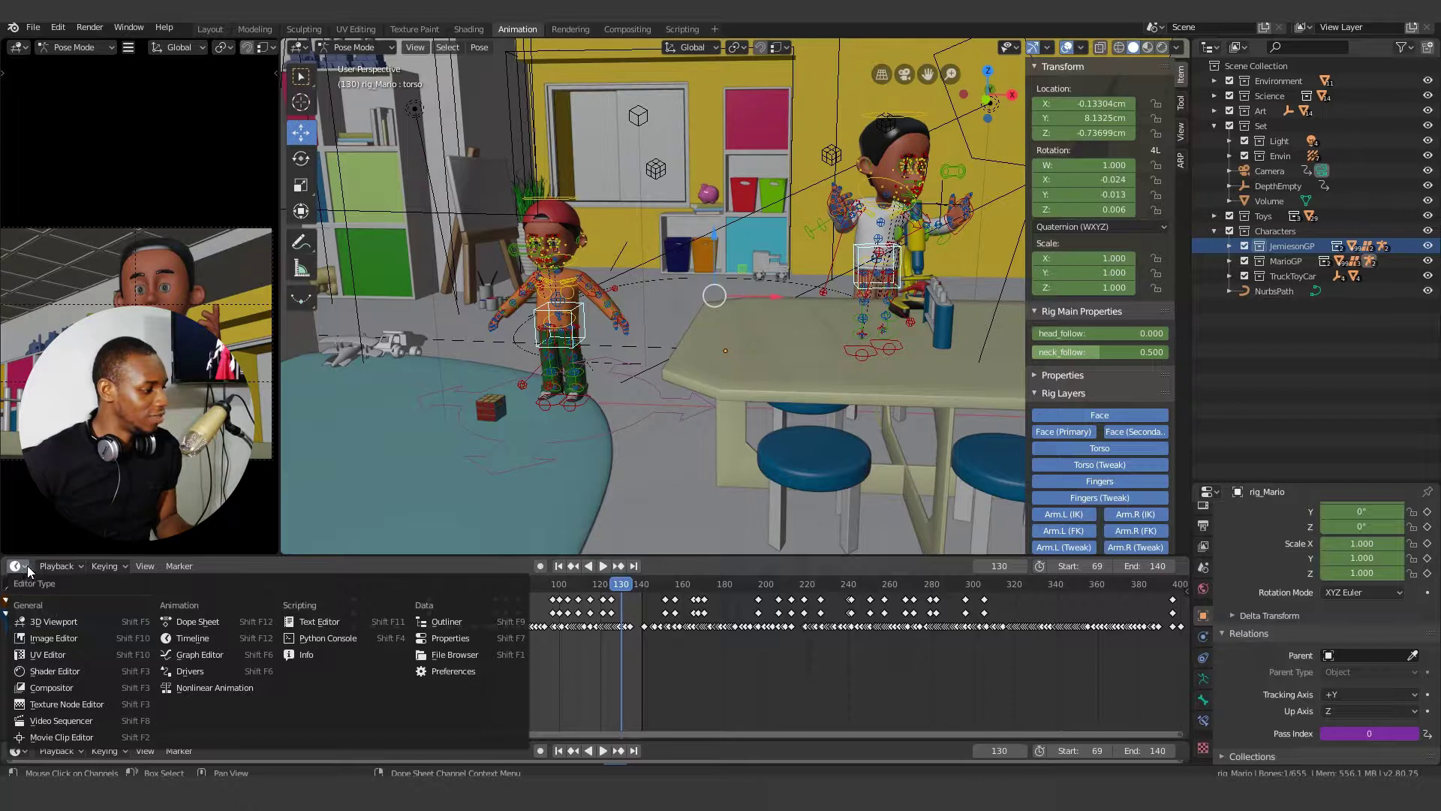
pyautogui.click(205, 622)
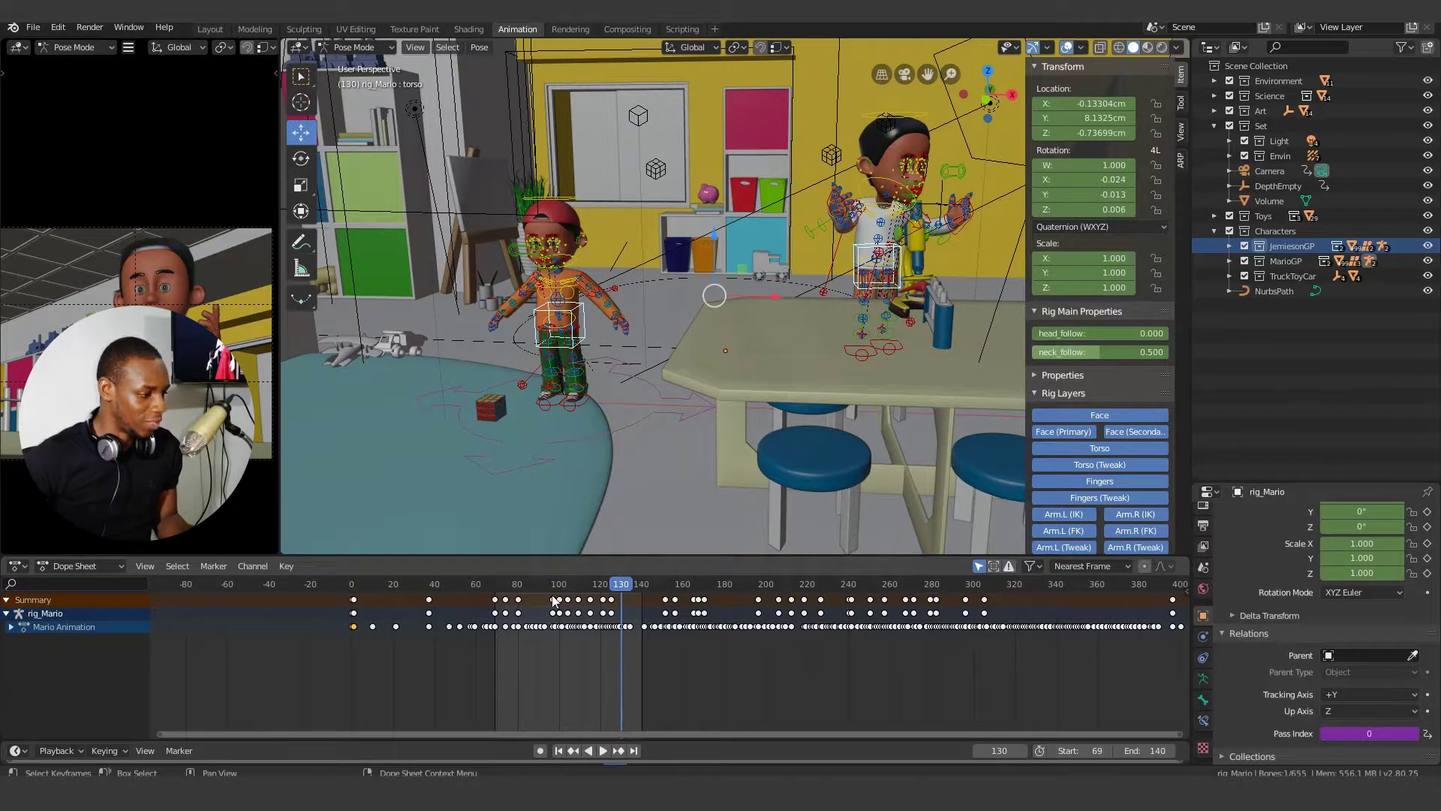
pyautogui.click(120, 565)
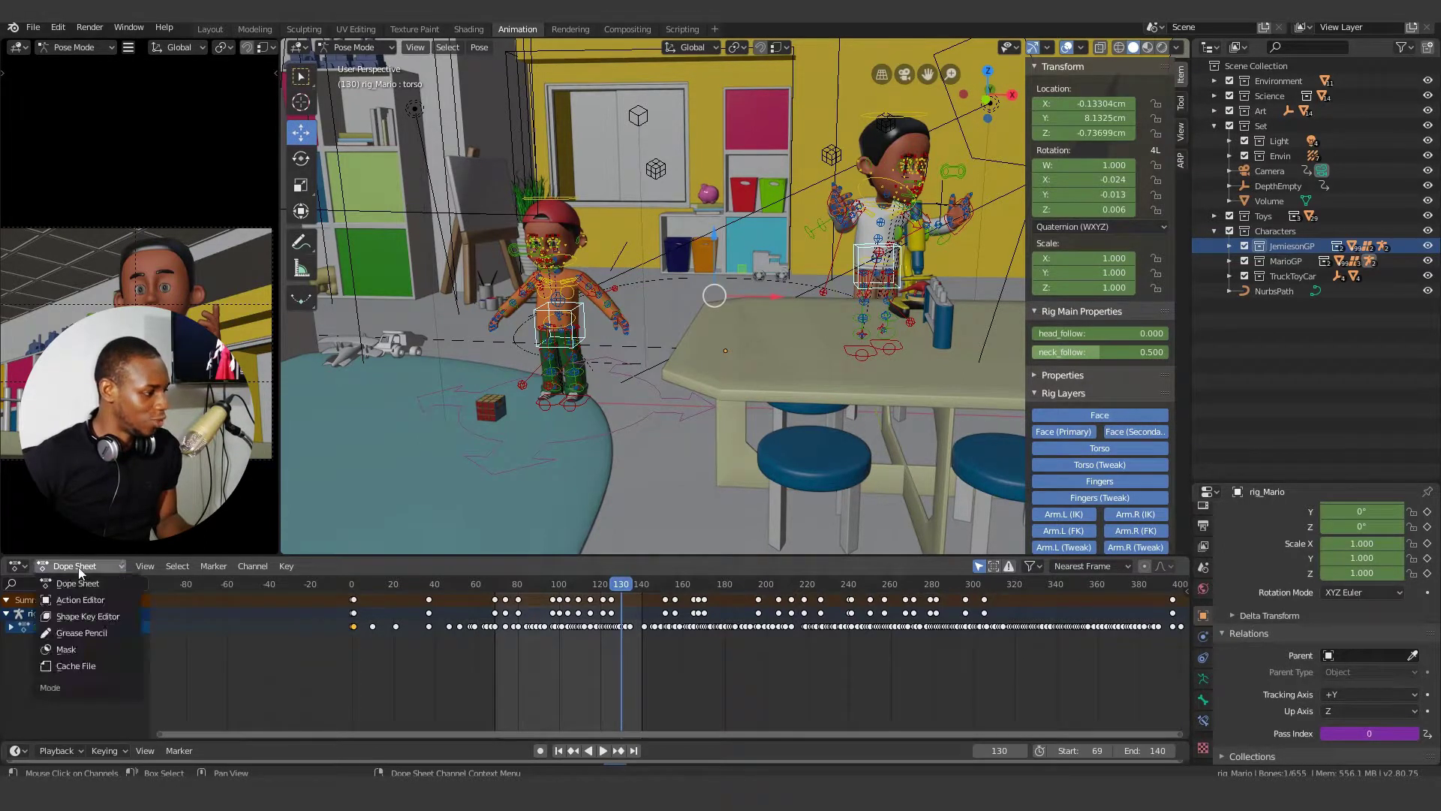
pyautogui.click(94, 602)
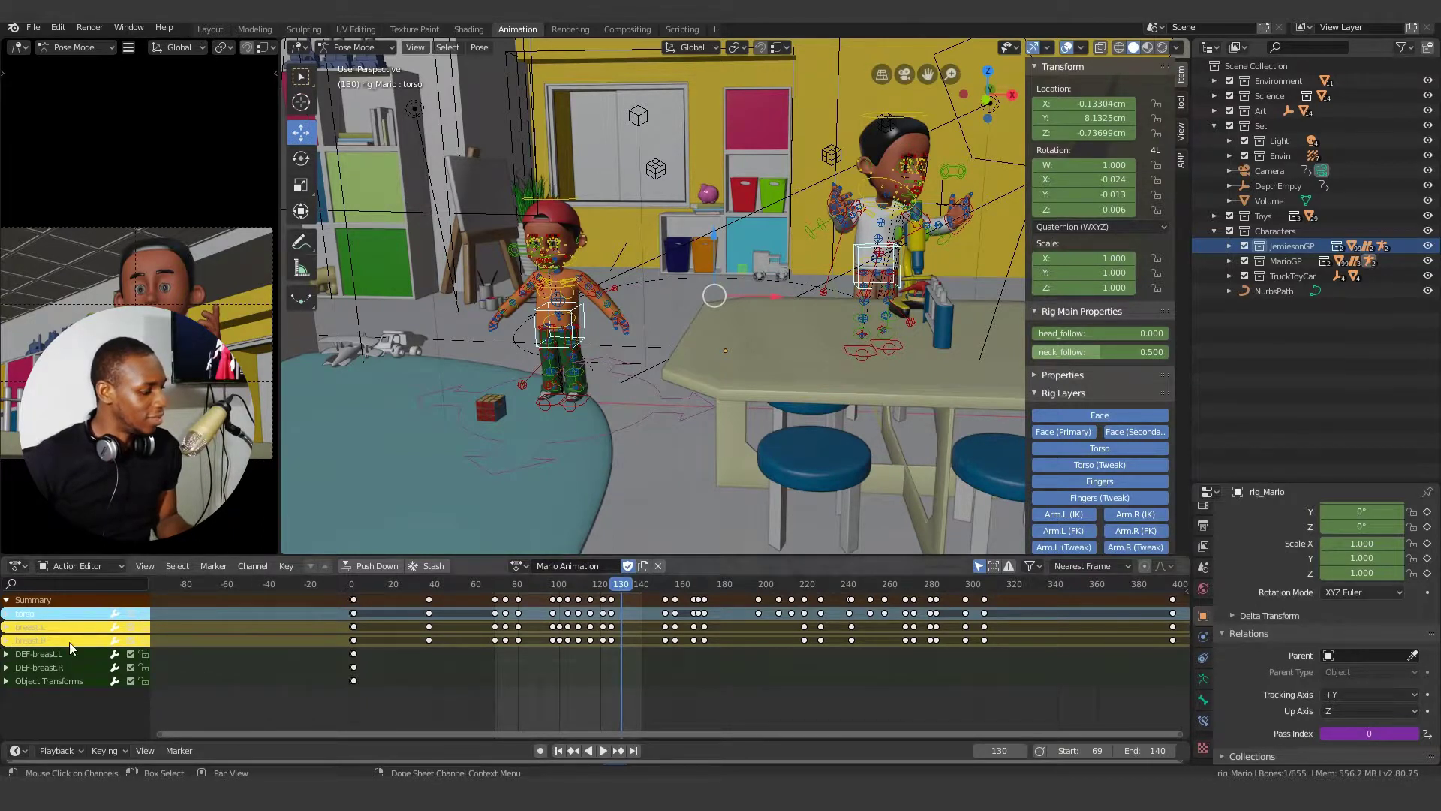
pyautogui.click(310, 607)
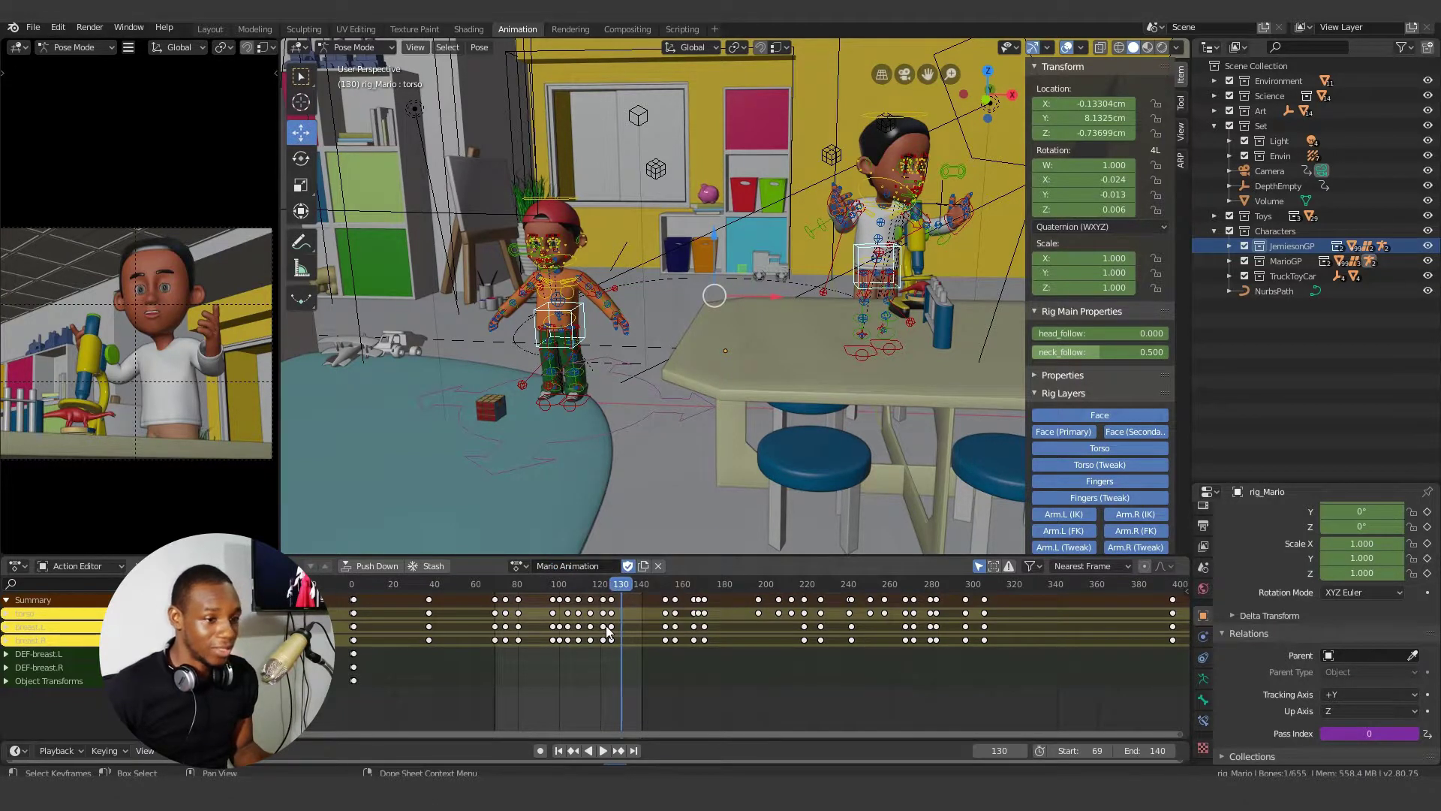
pyautogui.click(560, 680)
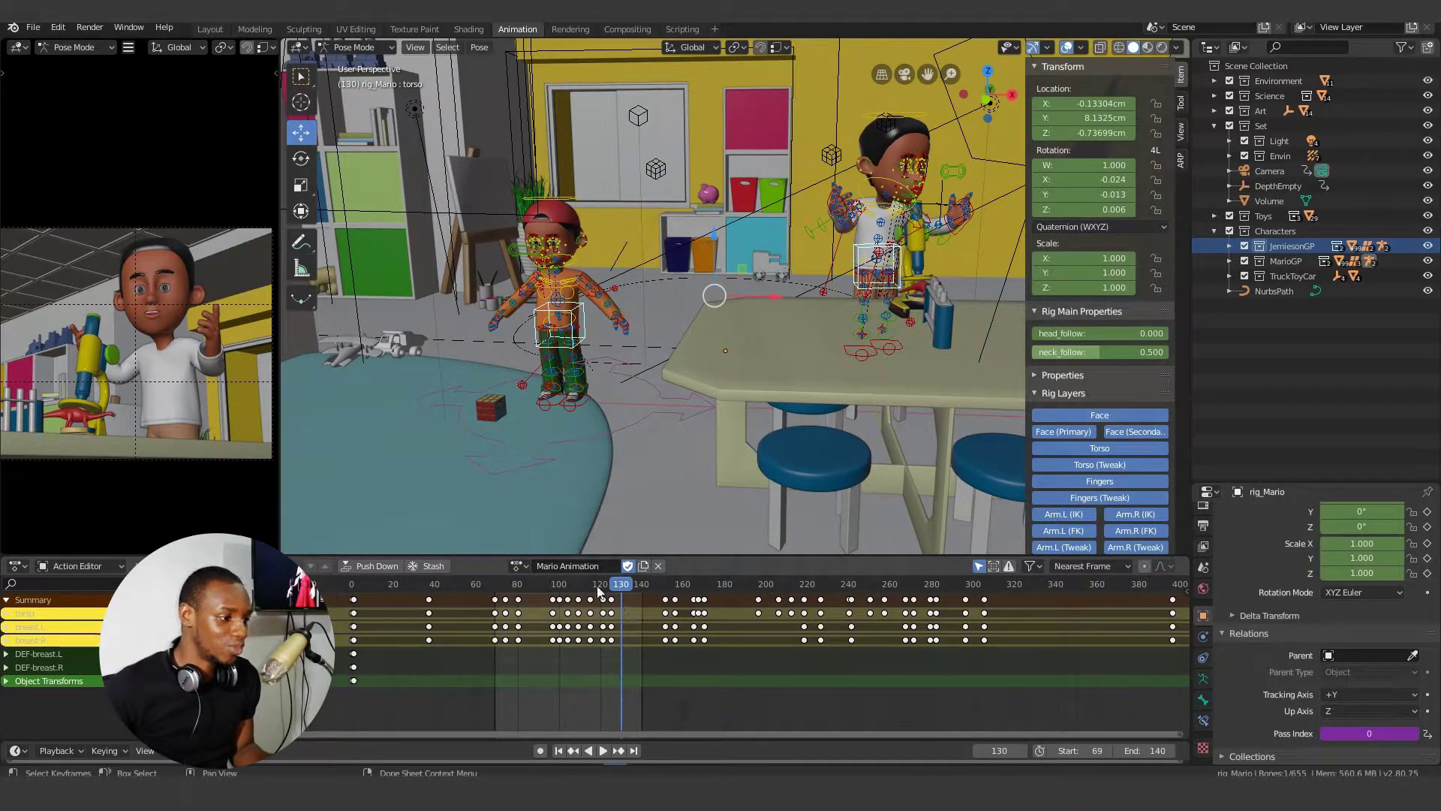
# Step: In Object Mode, select rig_Jemieson and assign it the Mario Animation action
pyautogui.click(858, 223)
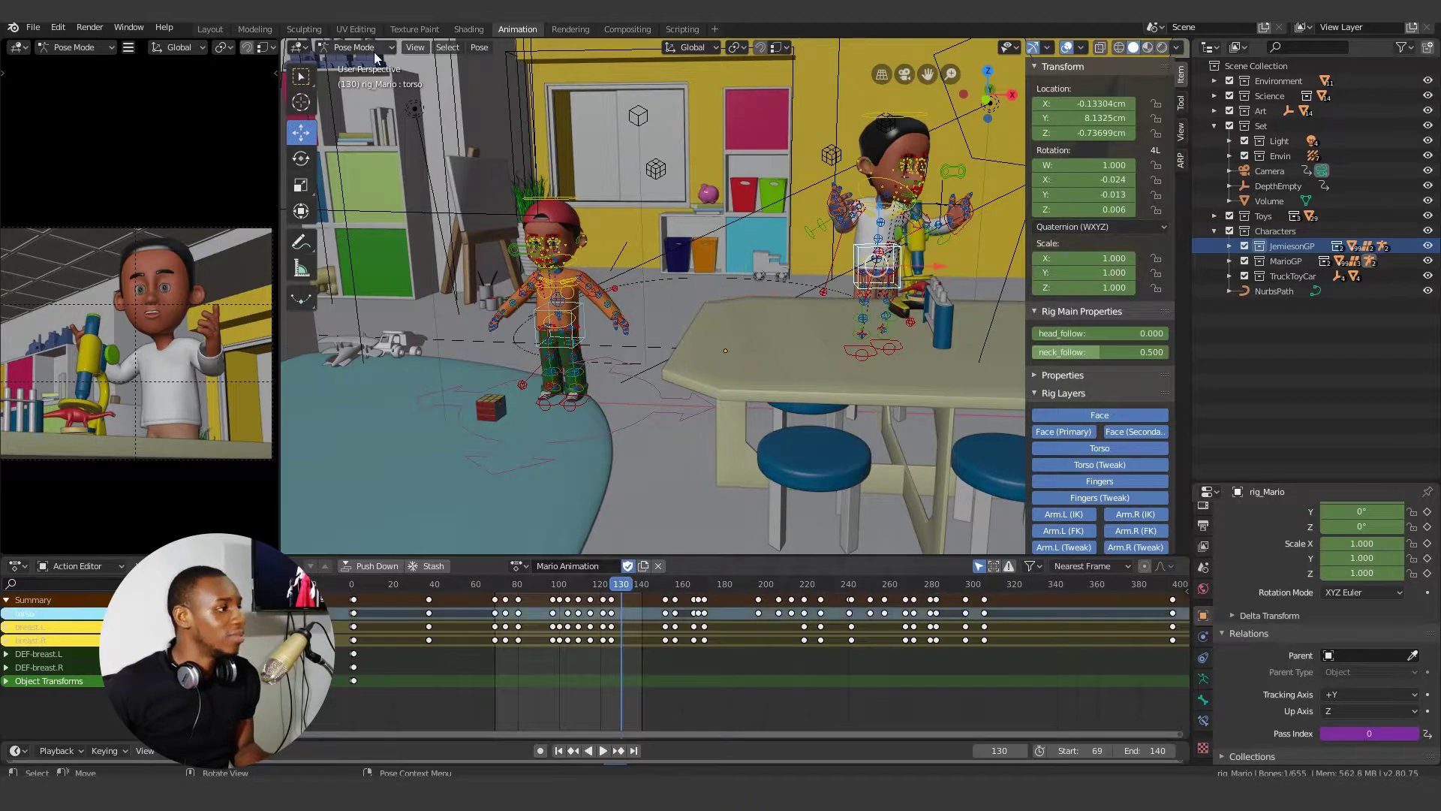
pyautogui.click(353, 47)
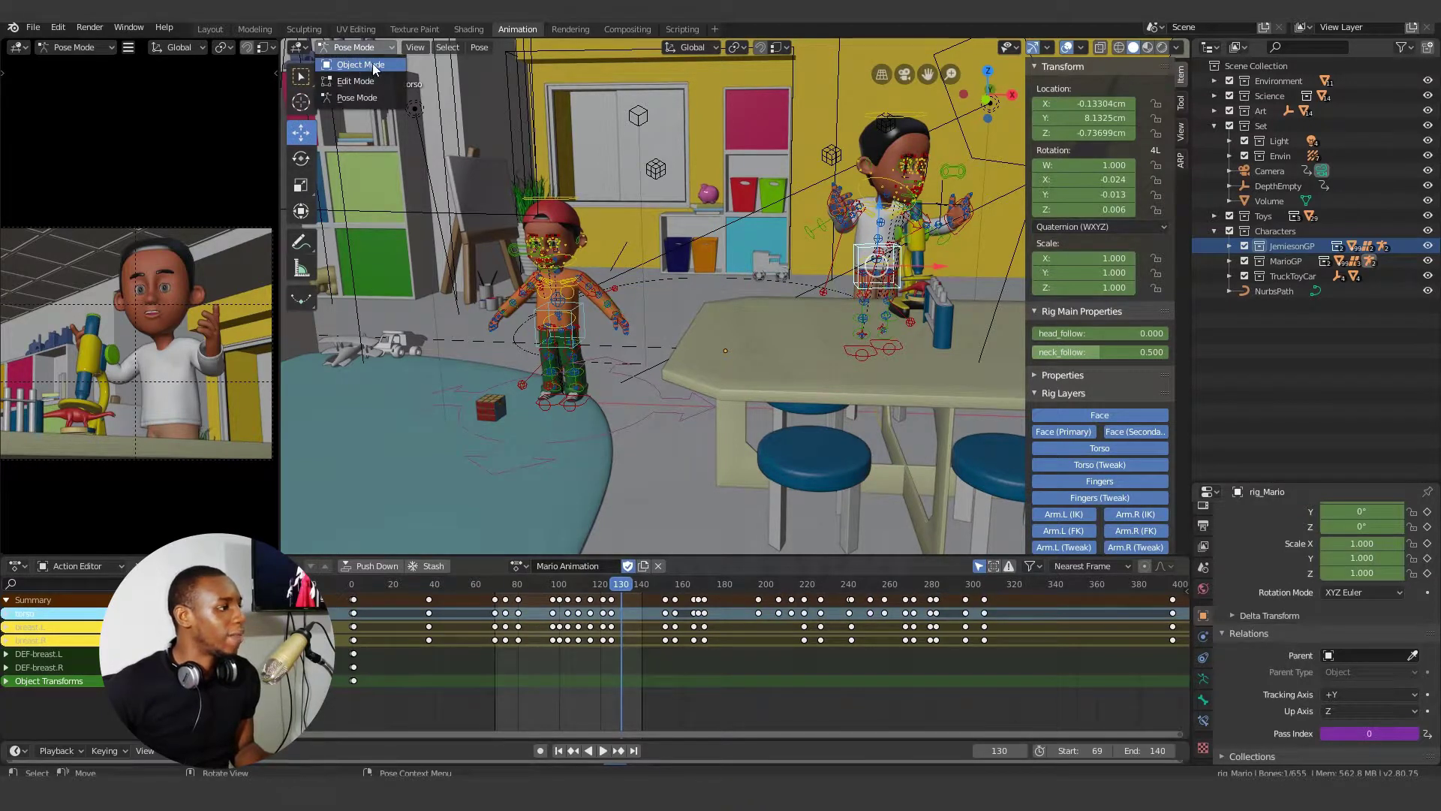
pyautogui.click(374, 67)
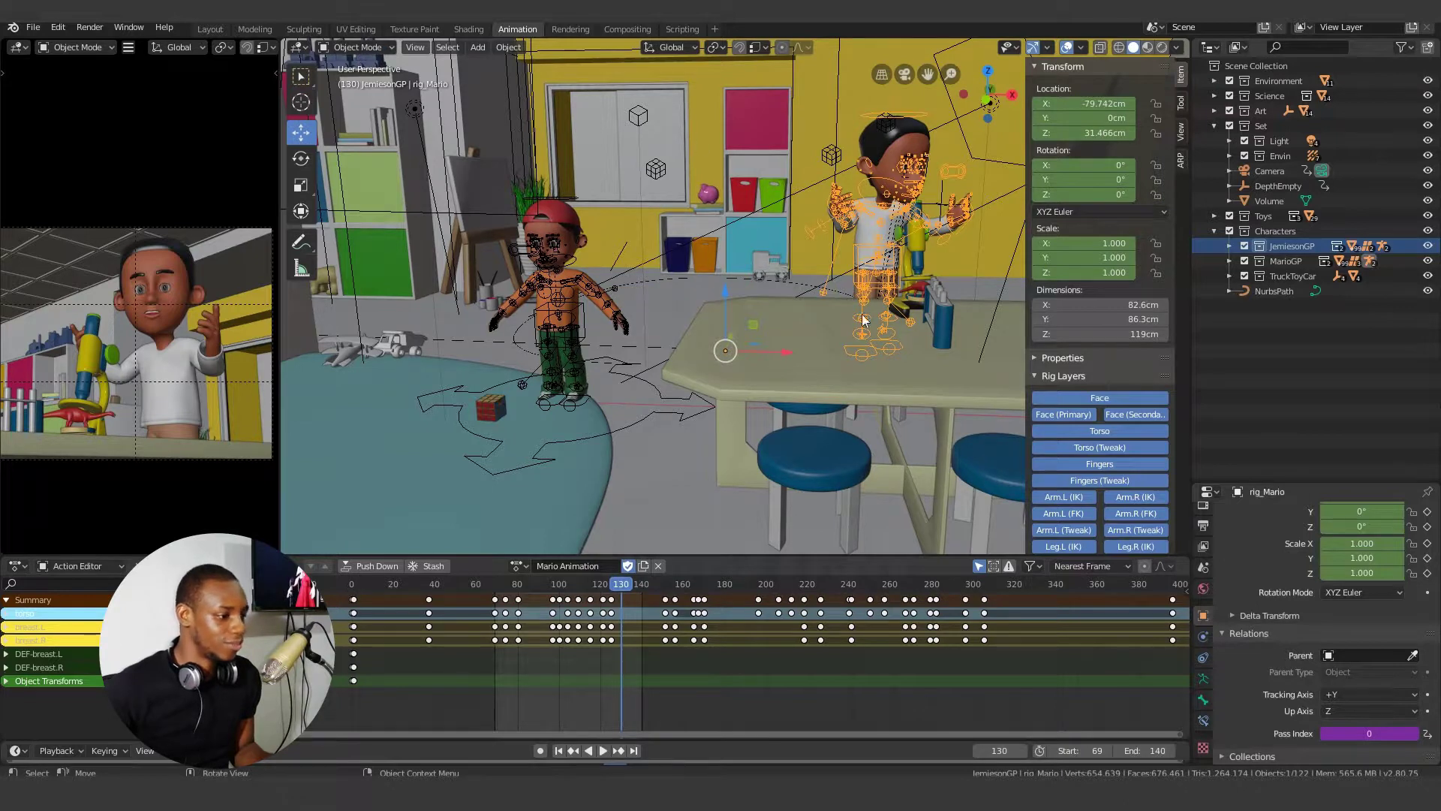
pyautogui.click(578, 304)
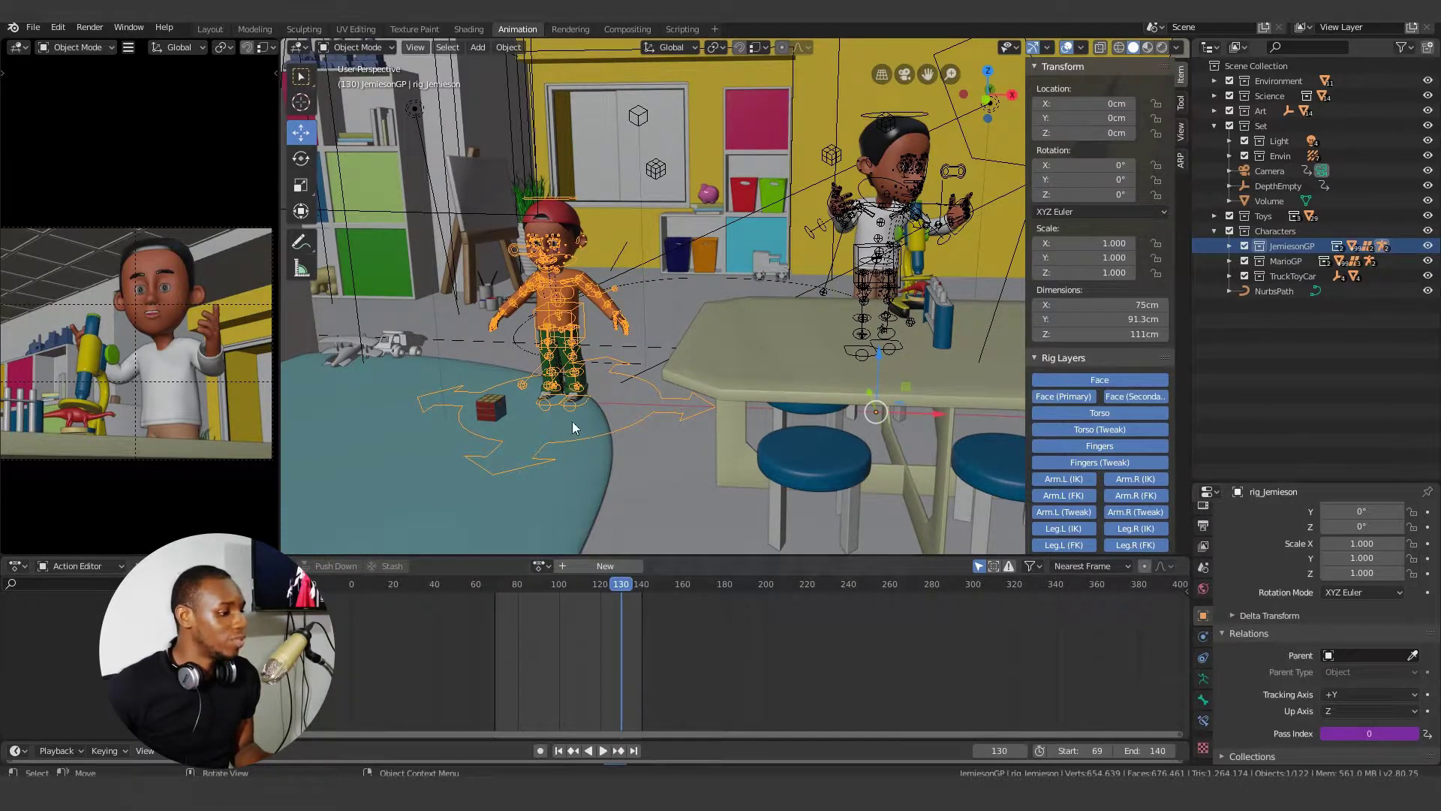
pyautogui.click(546, 566)
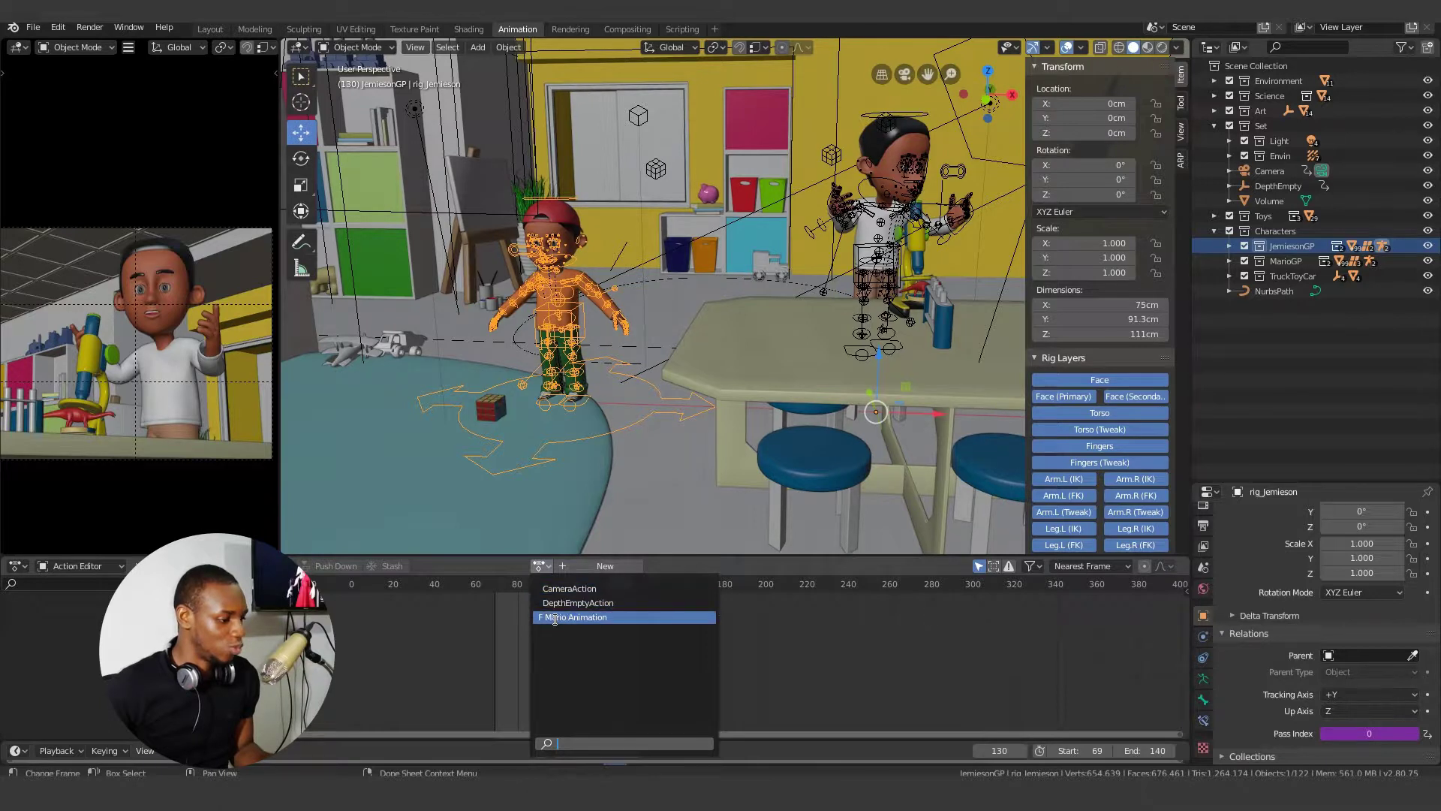
pyautogui.click(593, 618)
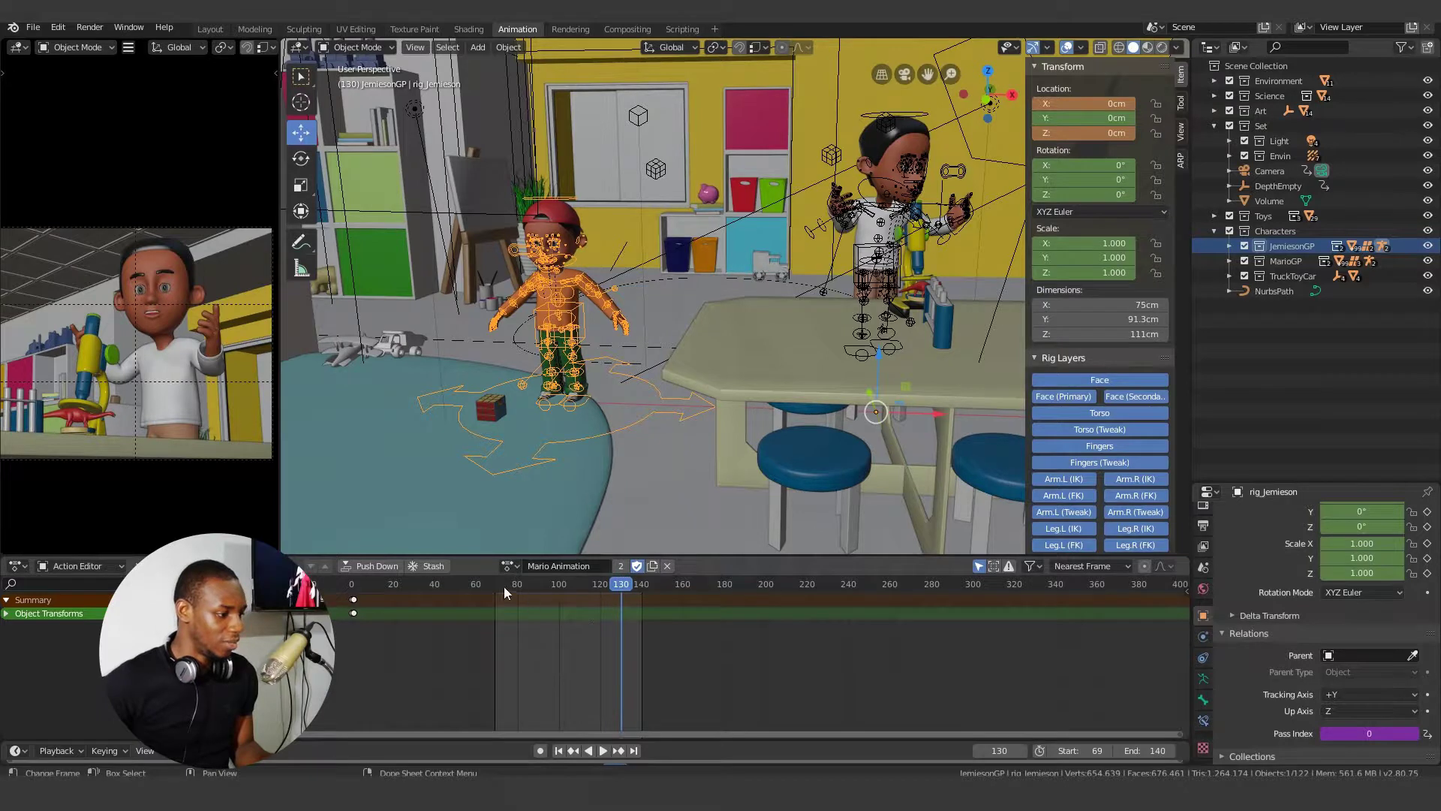
# Step: Scrub to frame 82, bring the frame-0 keyframes into view, and put rig_Jemieson into Pose Mode
pyautogui.moveTo(505, 593); pyautogui.dragTo(525, 605)
pyautogui.scroll(2, 542, 609)
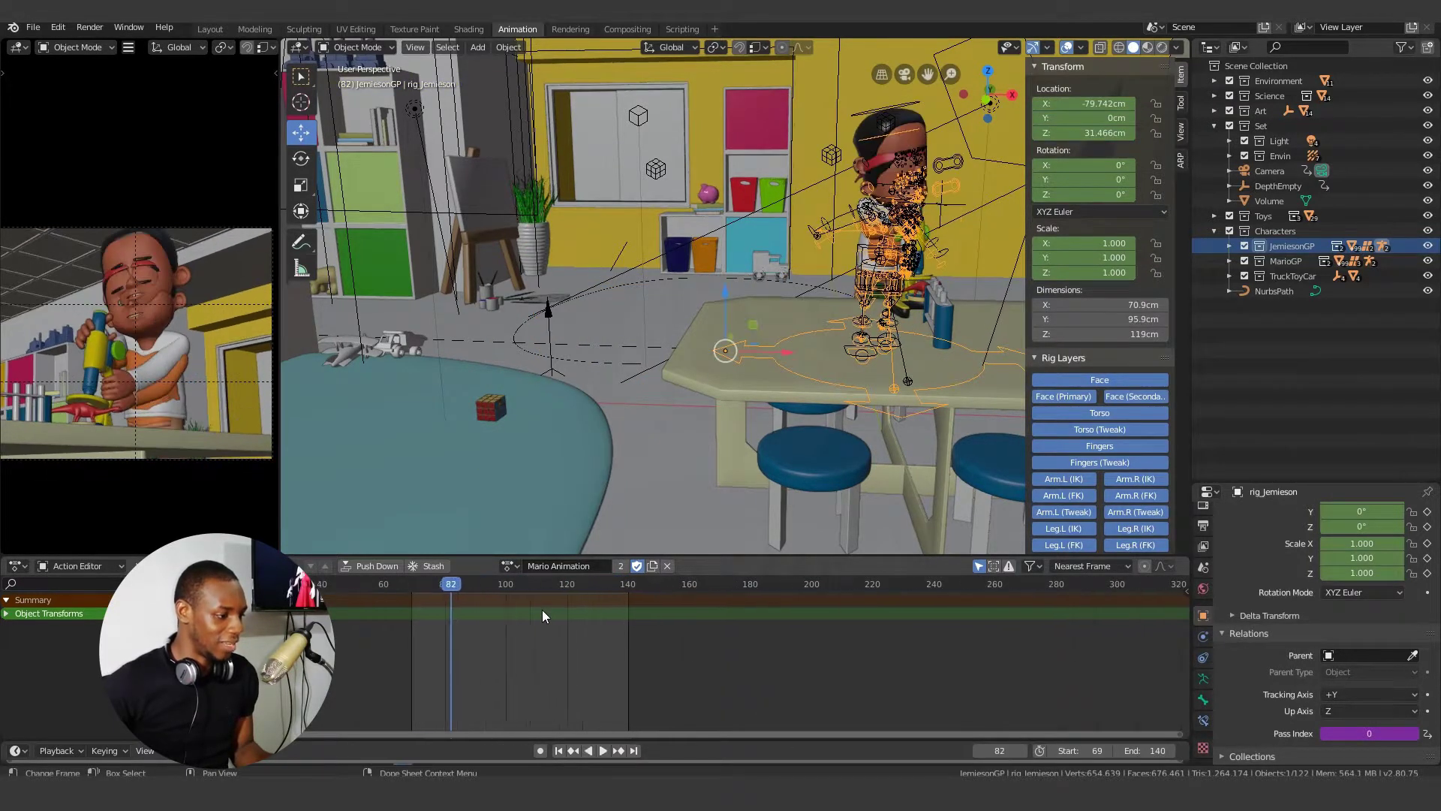
pyautogui.moveTo(526, 617); pyautogui.dragTo(666, 608, button='middle')
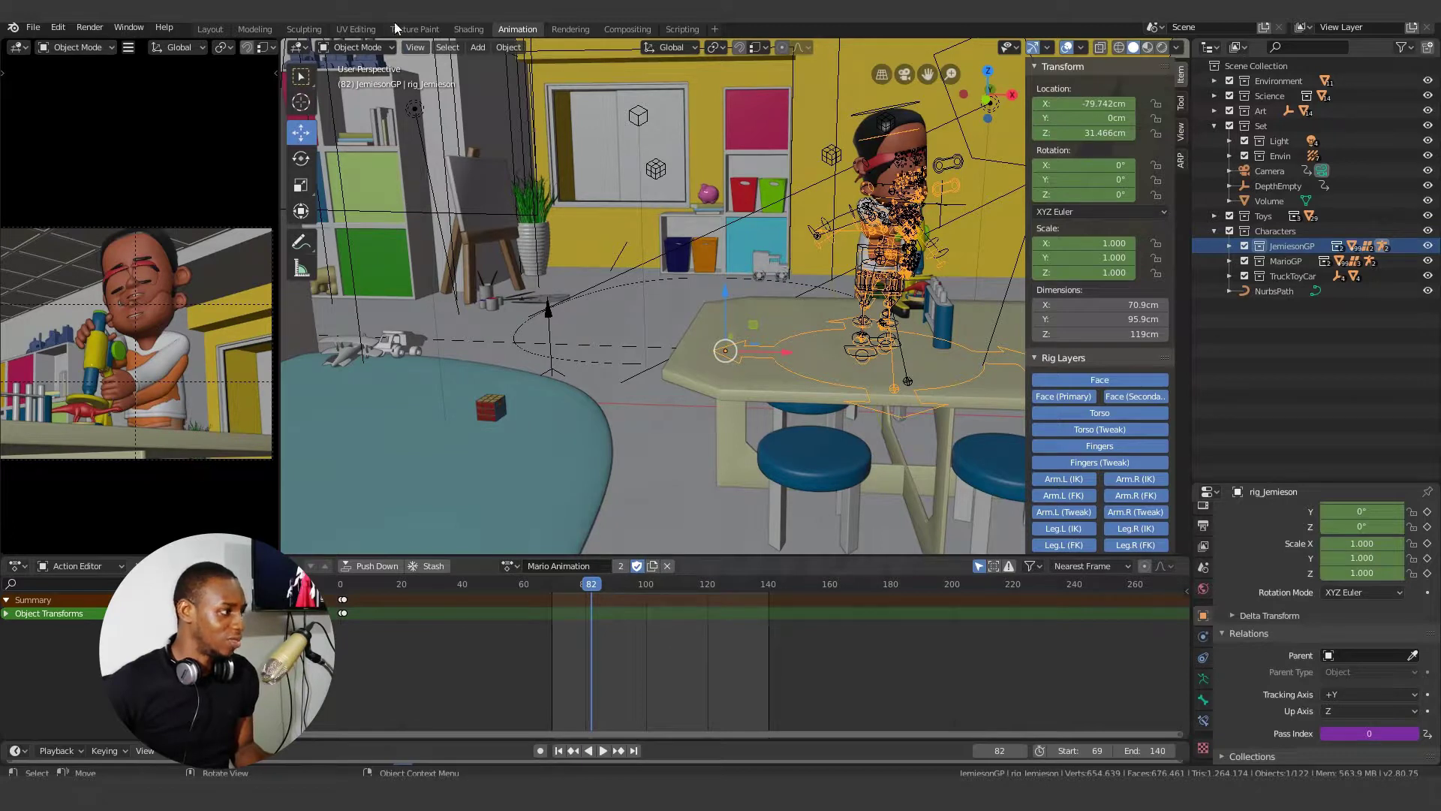
pyautogui.click(357, 48)
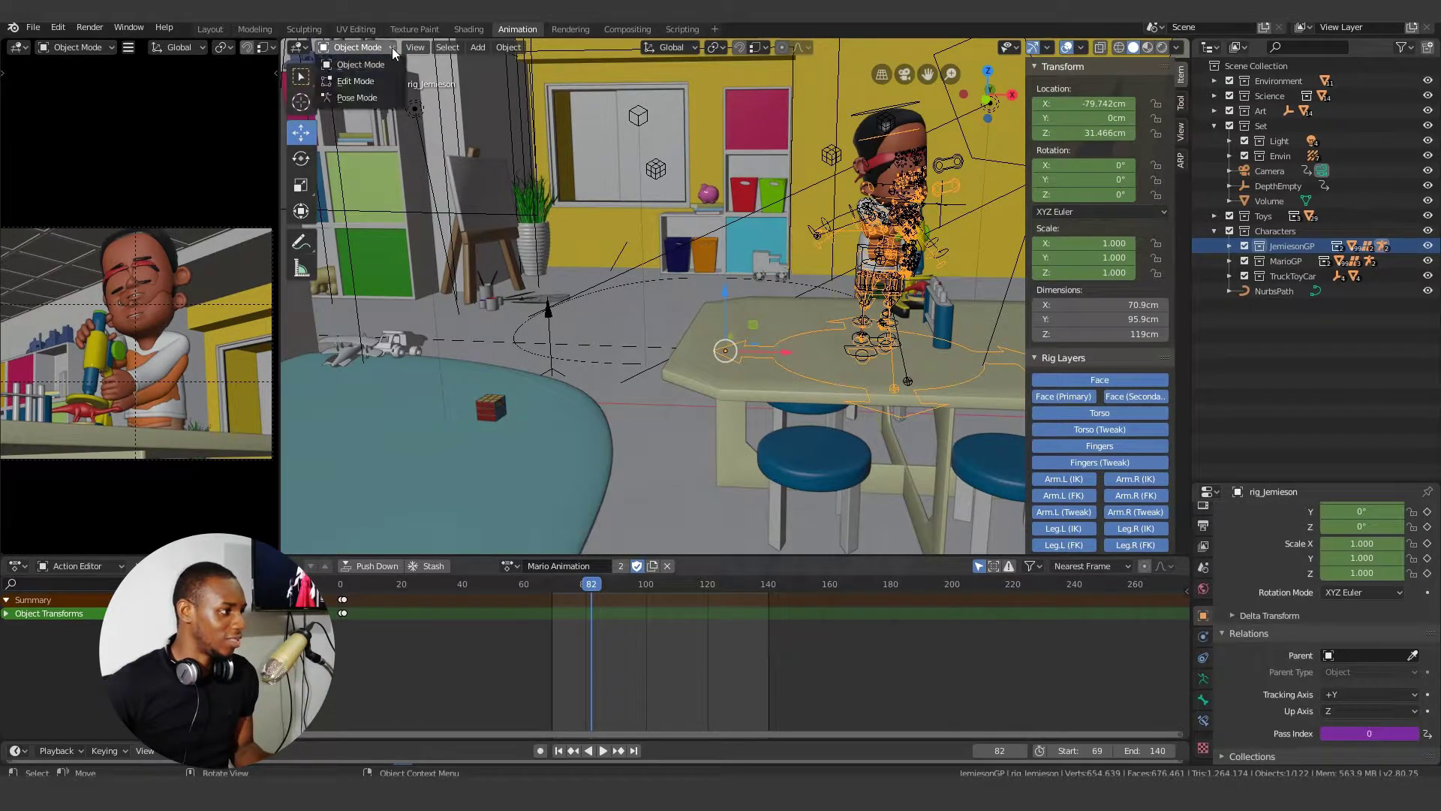
pyautogui.click(364, 98)
# Step: Hide MarioGP and select Jemieson's torso bone to show its keyframes
pyautogui.scroll(2, 930, 275)
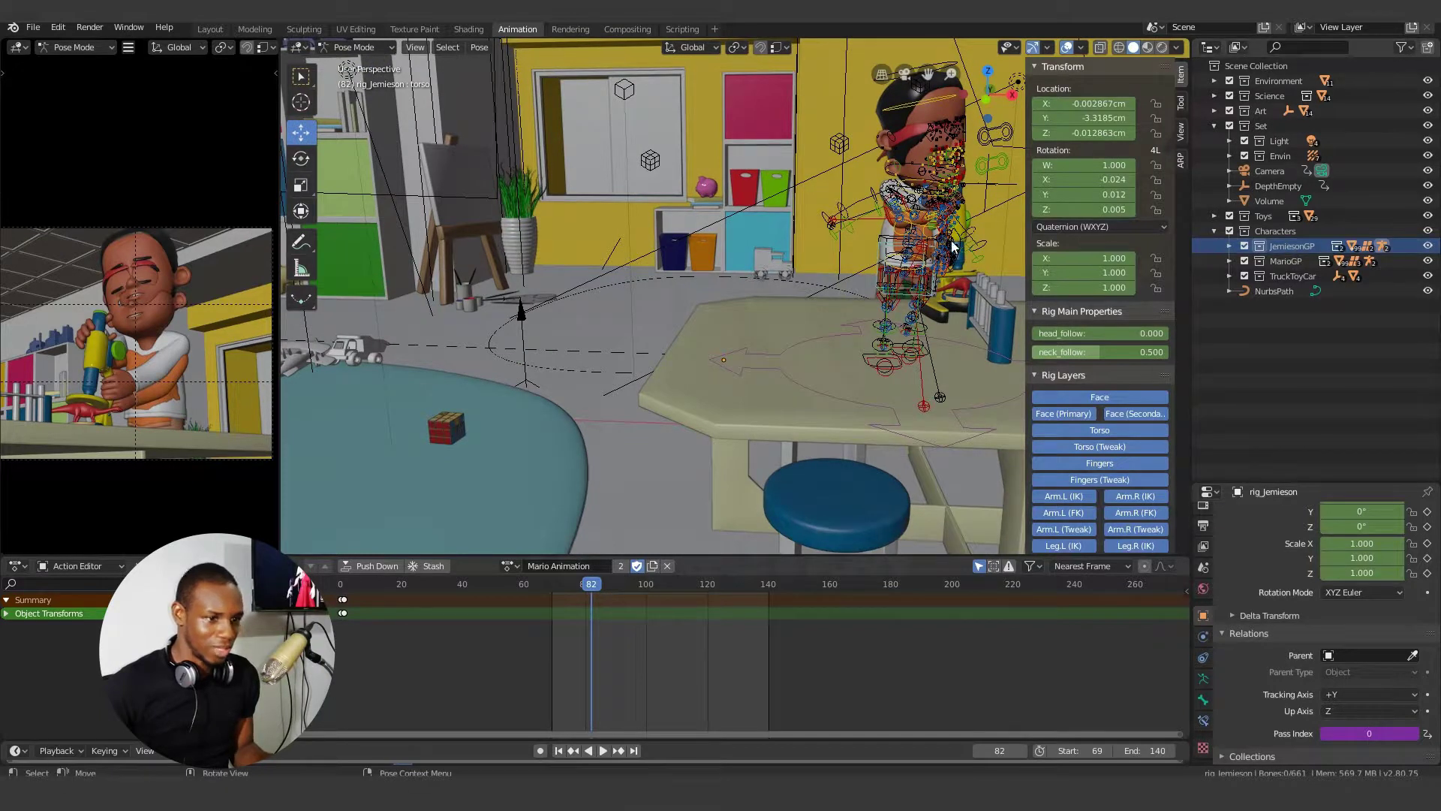
pyautogui.click(1280, 250)
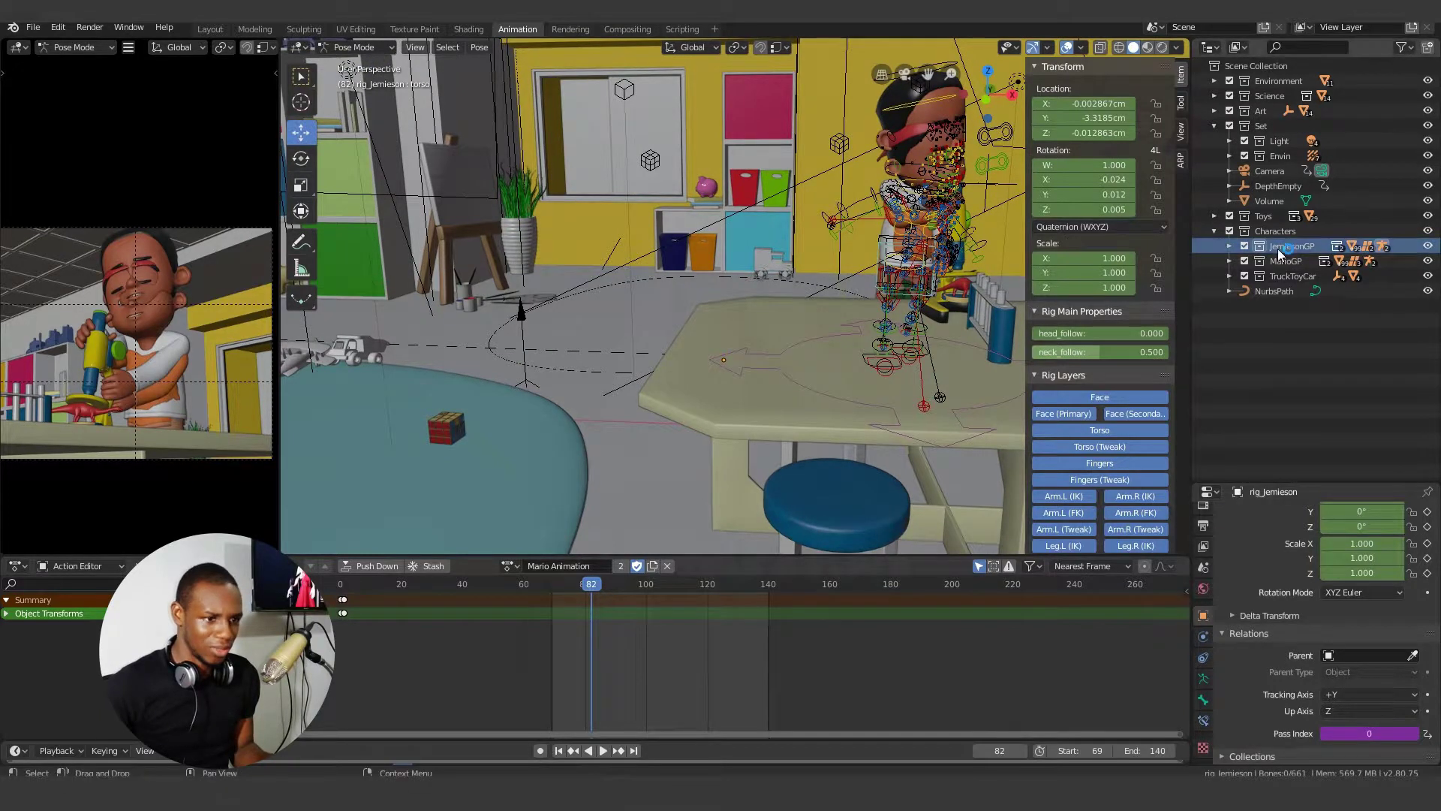
pyautogui.click(1428, 261)
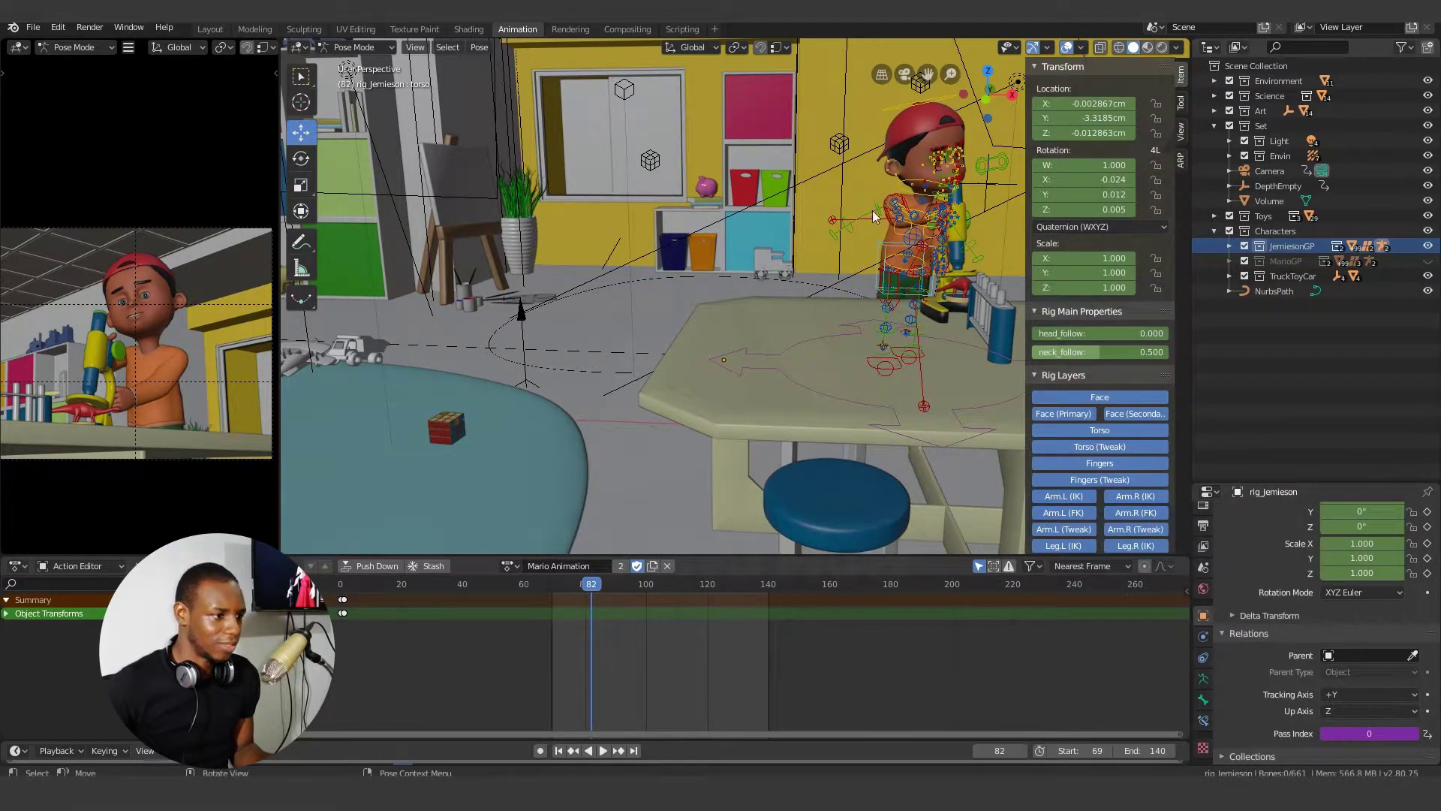
pyautogui.click(883, 250)
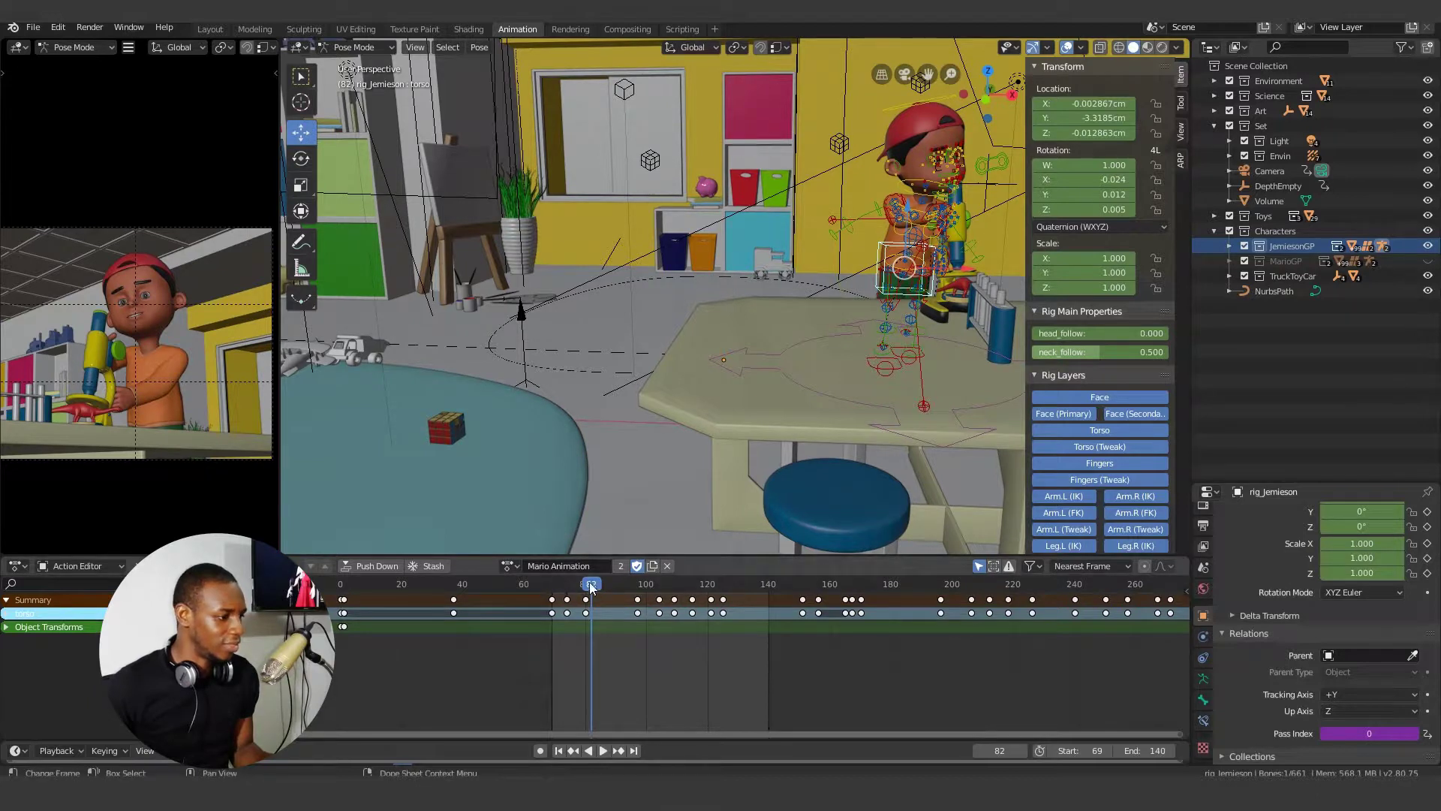
# Step: Play Jemieson's animation, scrub back to frame 72, and stop playback
pyautogui.press('space')
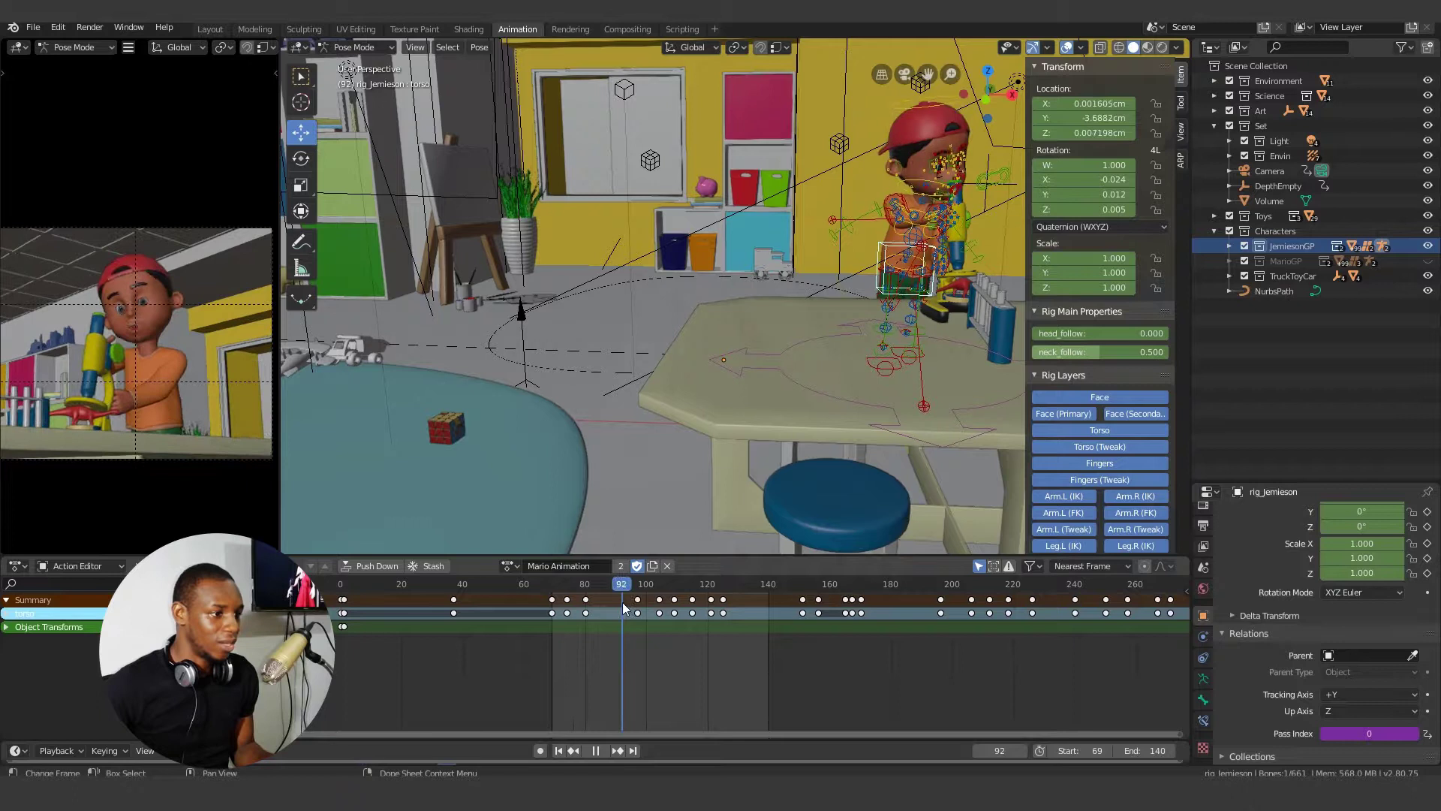
pyautogui.moveTo(623, 608); pyautogui.dragTo(570, 612)
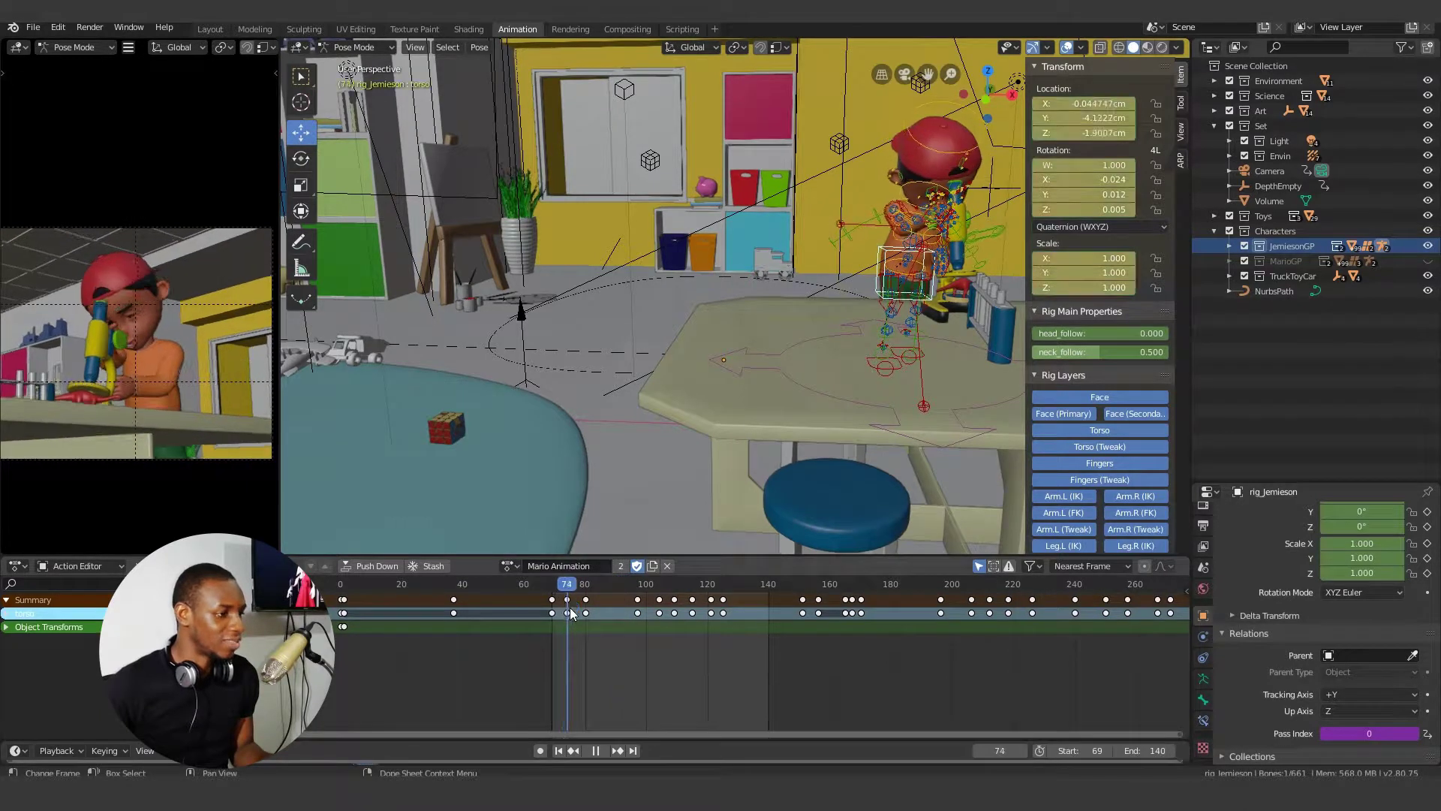
pyautogui.moveTo(570, 611); pyautogui.dragTo(560, 614)
pyautogui.press('space')
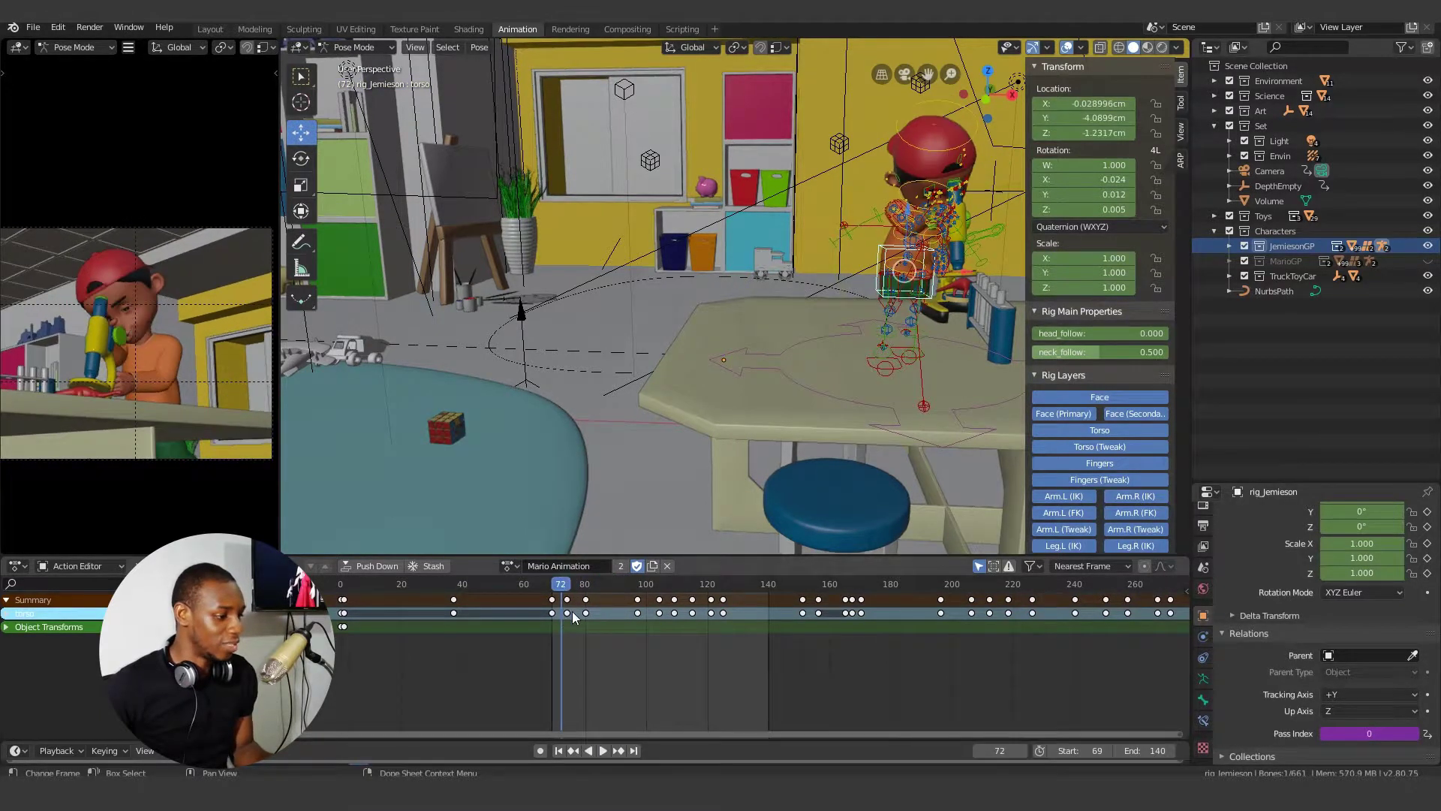
# Step: Replay the animation, scrub to frame 75, stop, and unhide MarioGP
pyautogui.press('space')
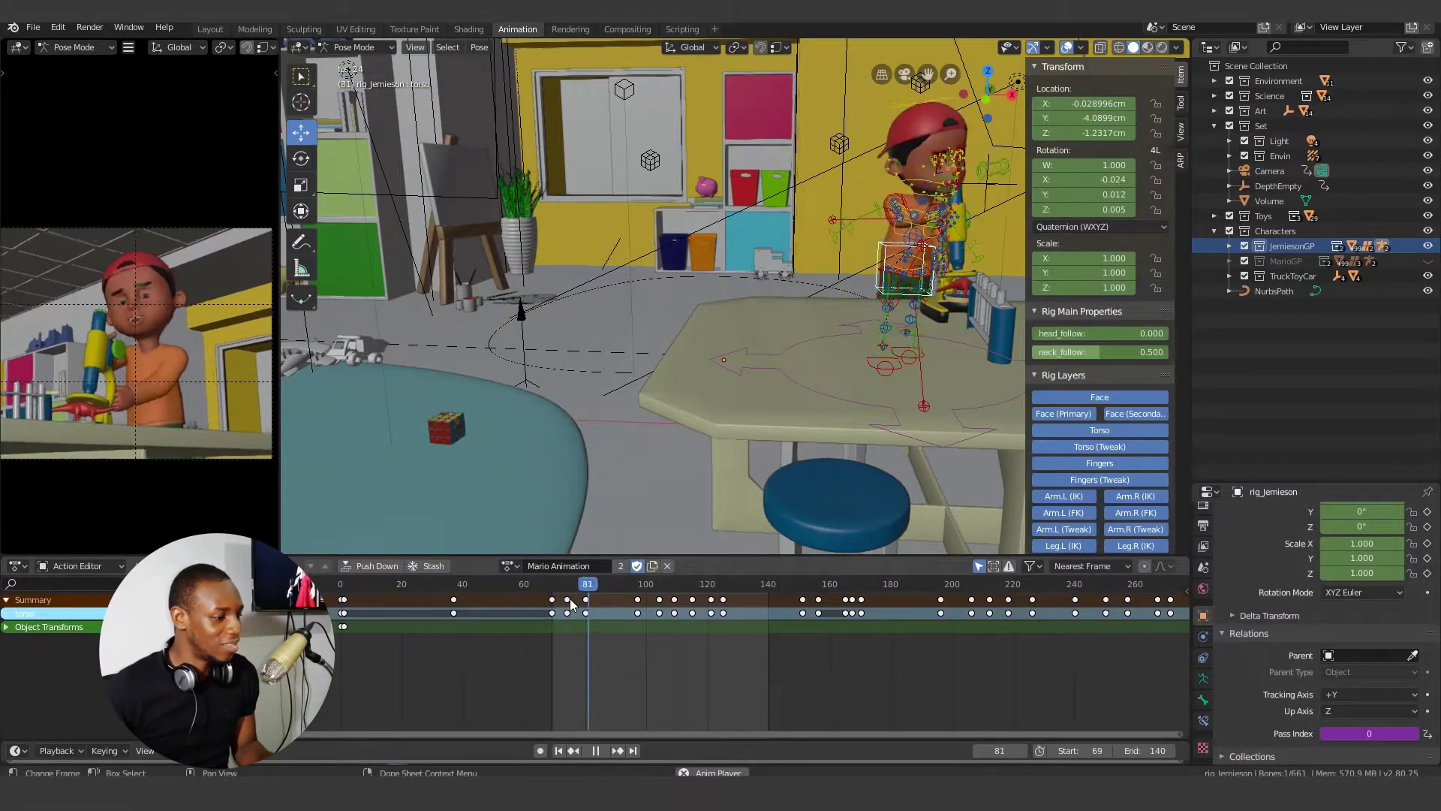
pyautogui.moveTo(571, 603); pyautogui.dragTo(576, 592)
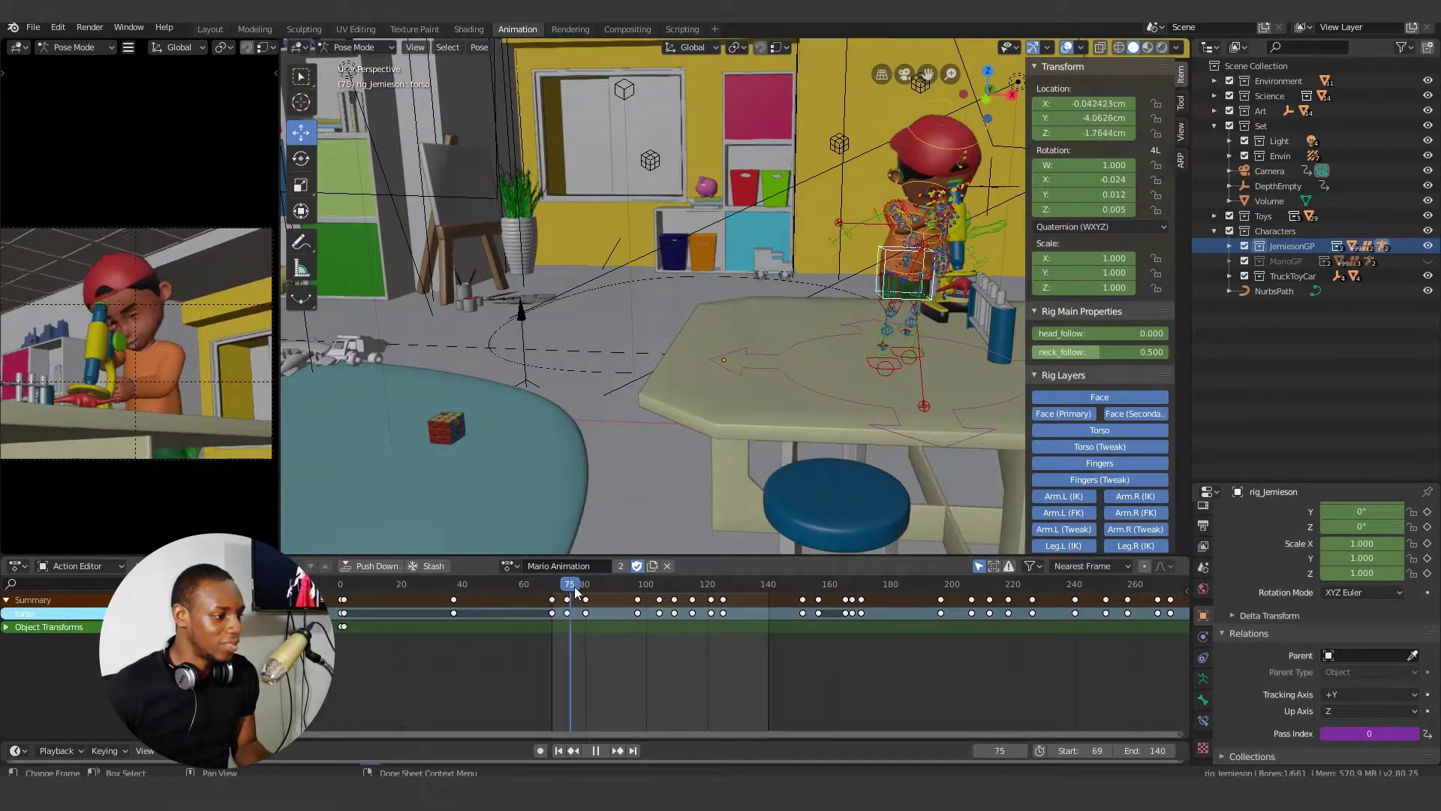
pyautogui.press('space')
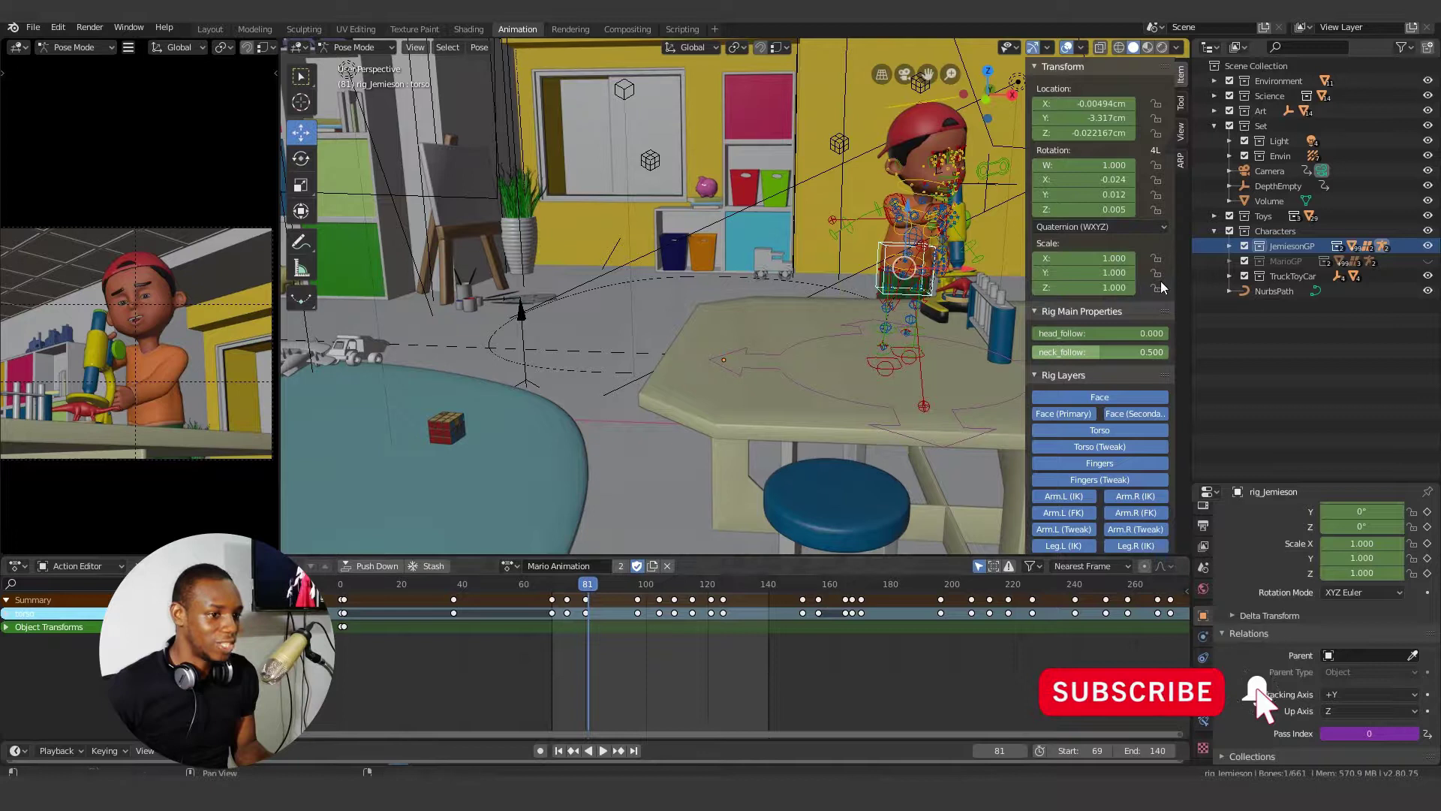
pyautogui.click(1427, 260)
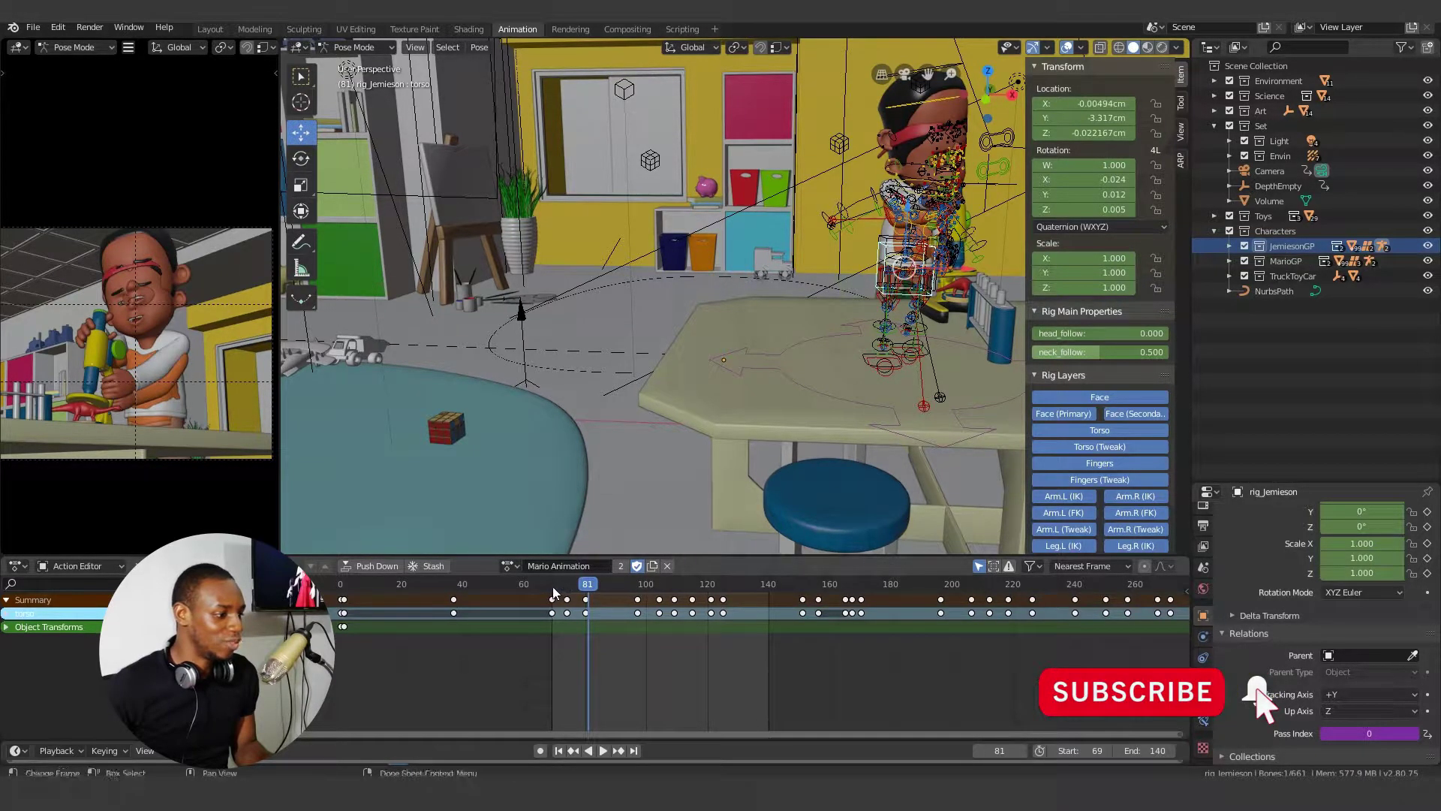
pyautogui.moveTo(553, 593); pyautogui.dragTo(649, 595)
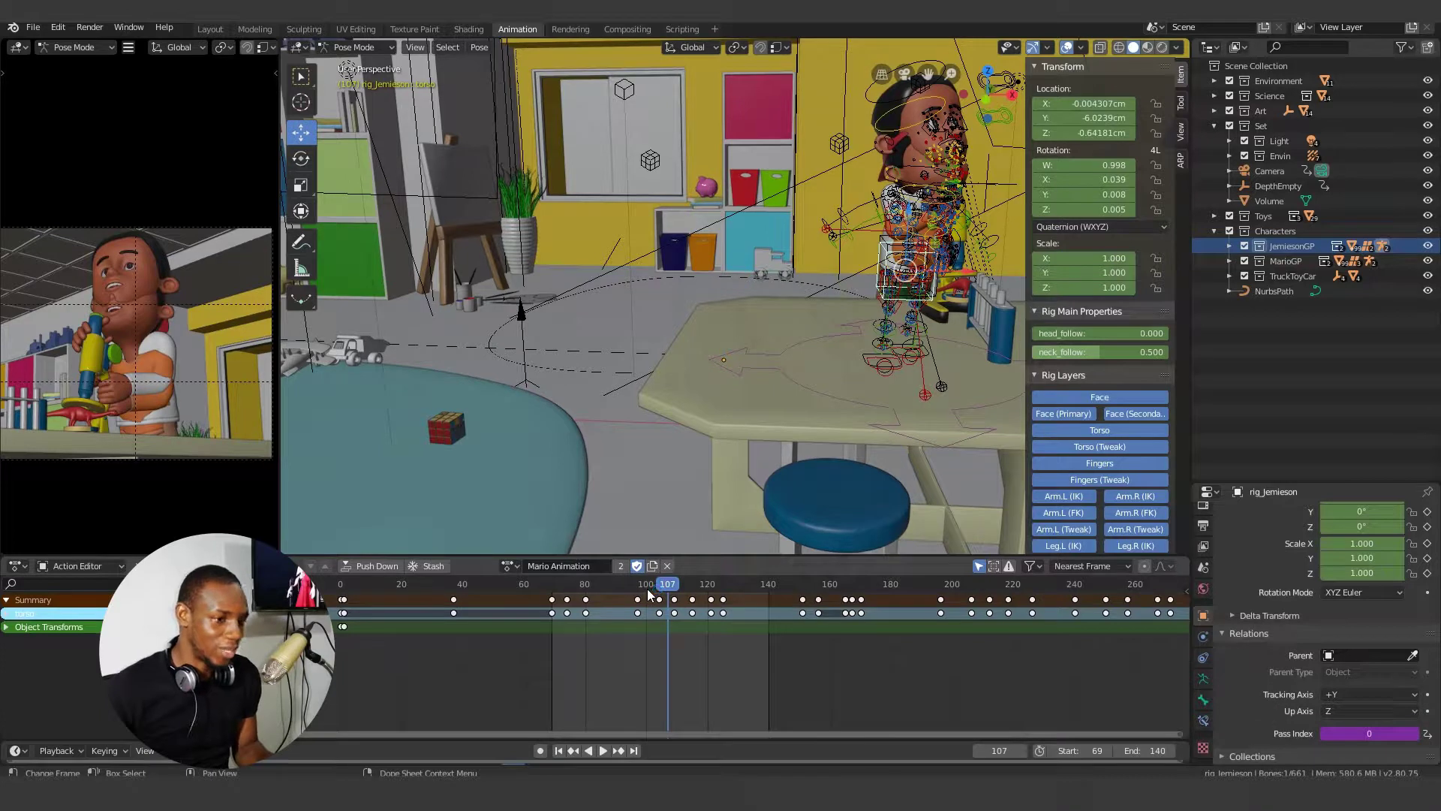